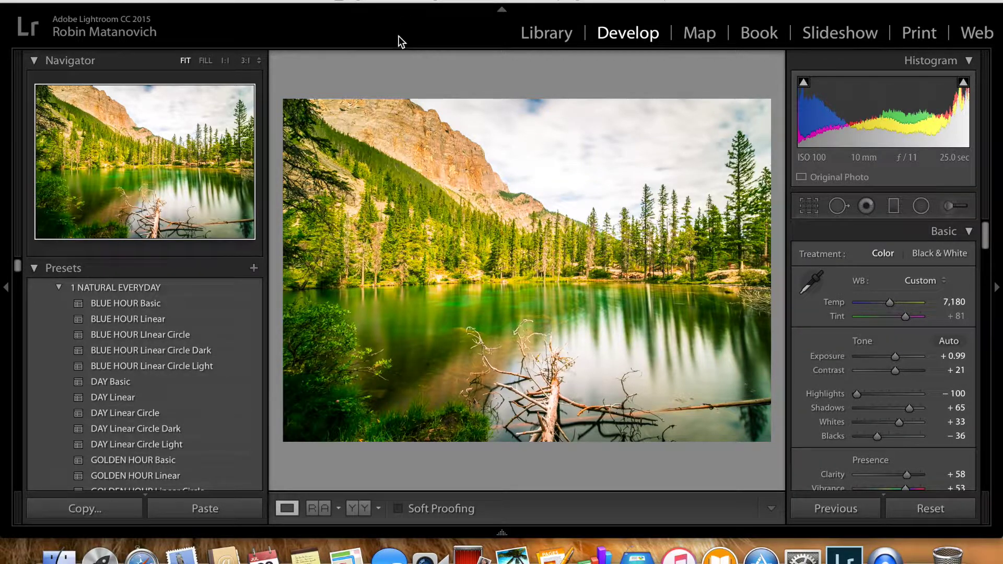
Compare the edited lake photo with its original, unedited version several times
{"action": "key", "text": "backslash"}
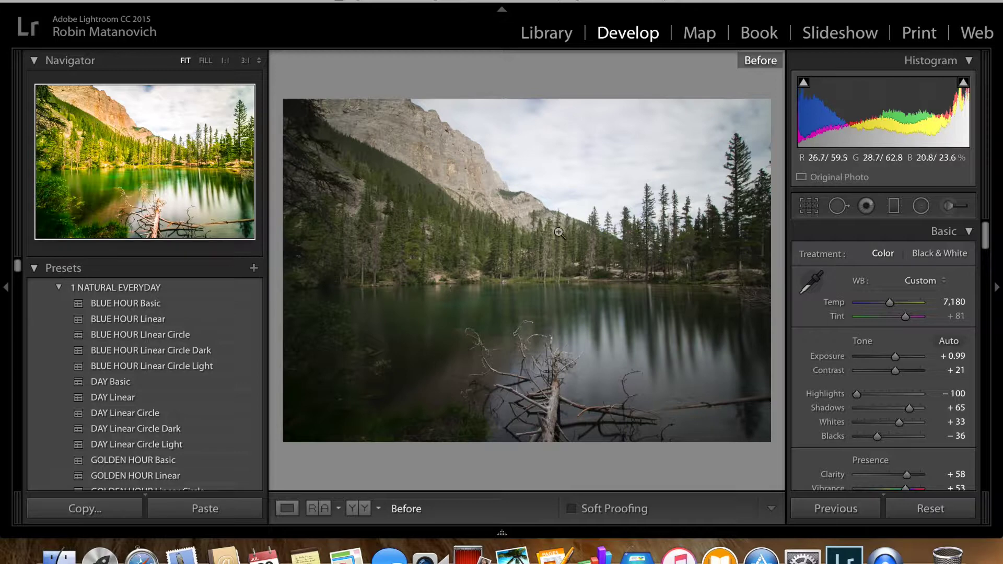
{"action": "key", "text": "backslash"}
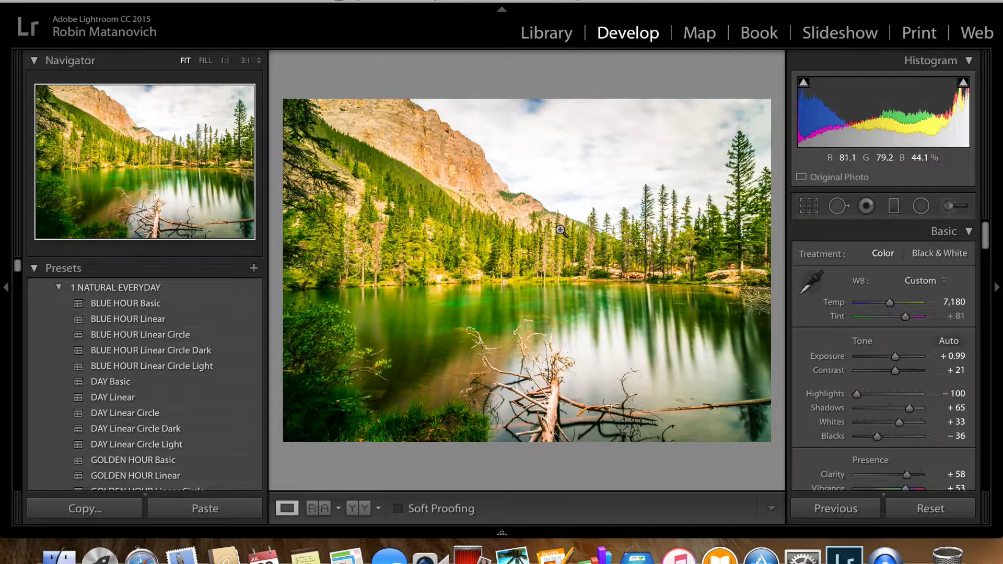
{"action": "key", "text": "backslash"}
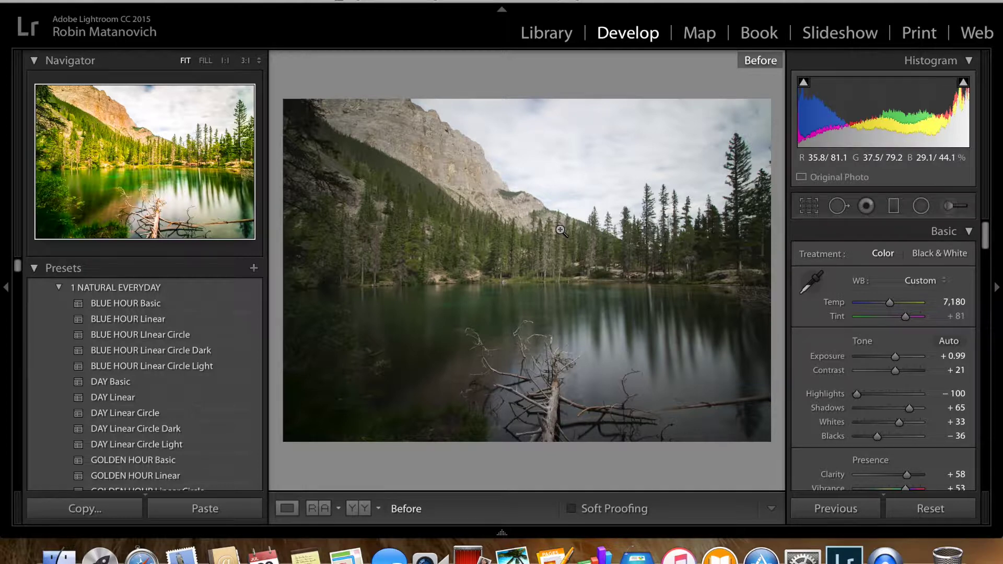
{"action": "key", "text": "backslash"}
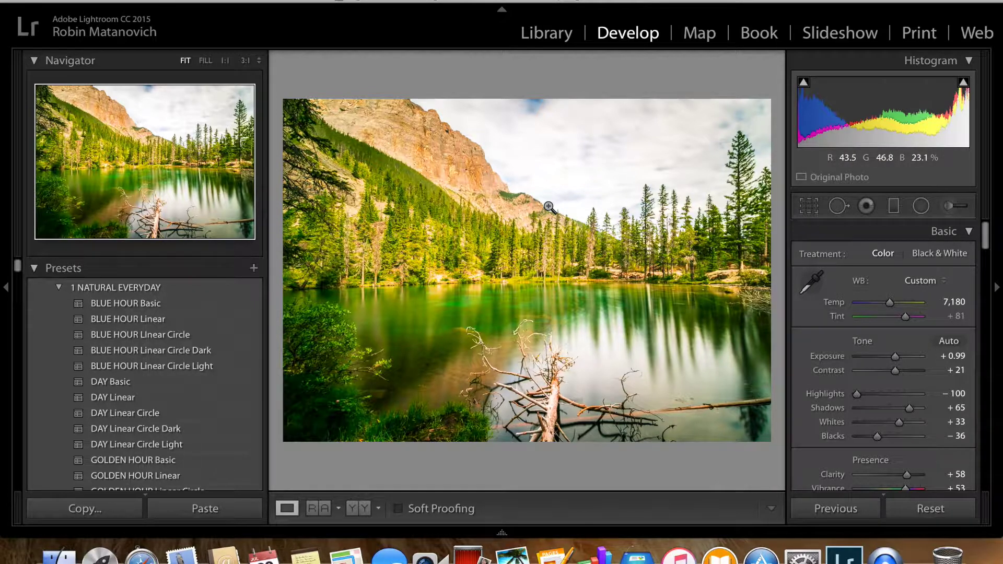
{"action": "key", "text": "backslash"}
{"action": "key", "text": "backslash"}
{"action": "key", "text": "backslash"}
{"action": "key", "text": "backslash"}
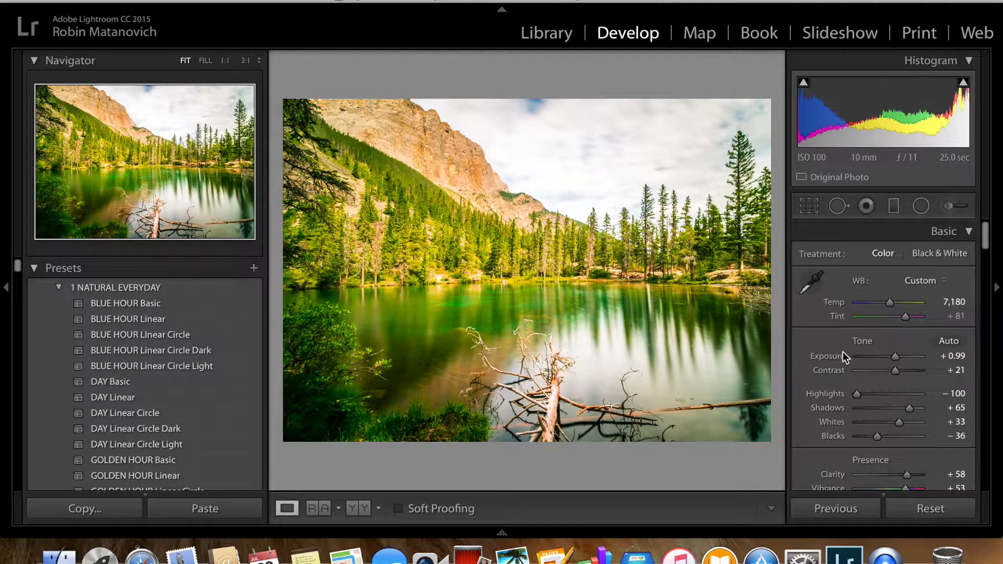
Reset the photo's develop settings and set Exposure to +1.30 and Contrast to +26
{"action": "scroll", "coordinate": [842, 352], "scroll_direction": "down", "scroll_amount": 3}
{"action": "left_click", "coordinate": [947, 512]}
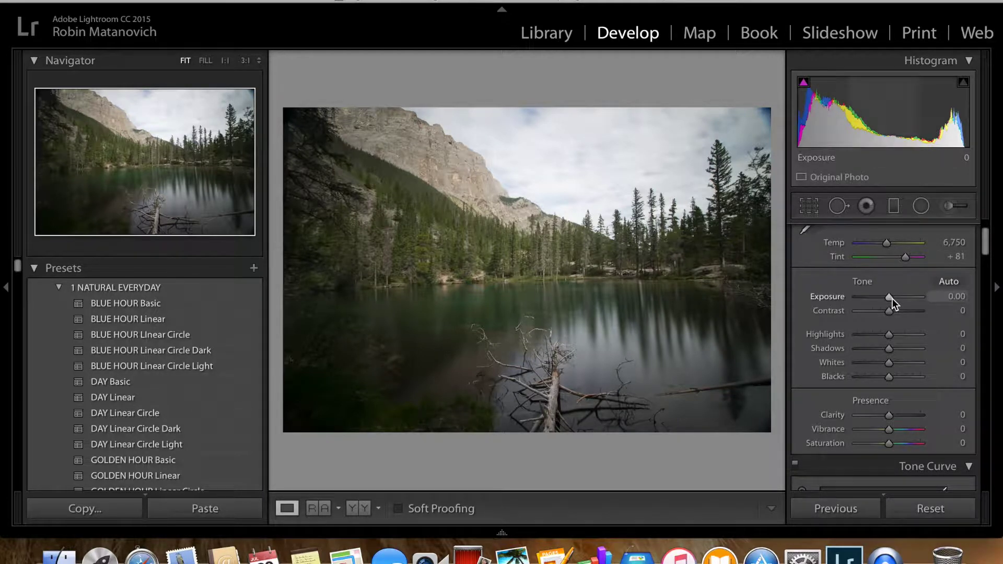
{"action": "mouse_move", "coordinate": [888, 299]}
{"action": "left_mouse_down"}
{"action": "mouse_move", "coordinate": [897, 299]}
{"action": "mouse_move", "coordinate": [897, 314]}
{"action": "left_mouse_up"}
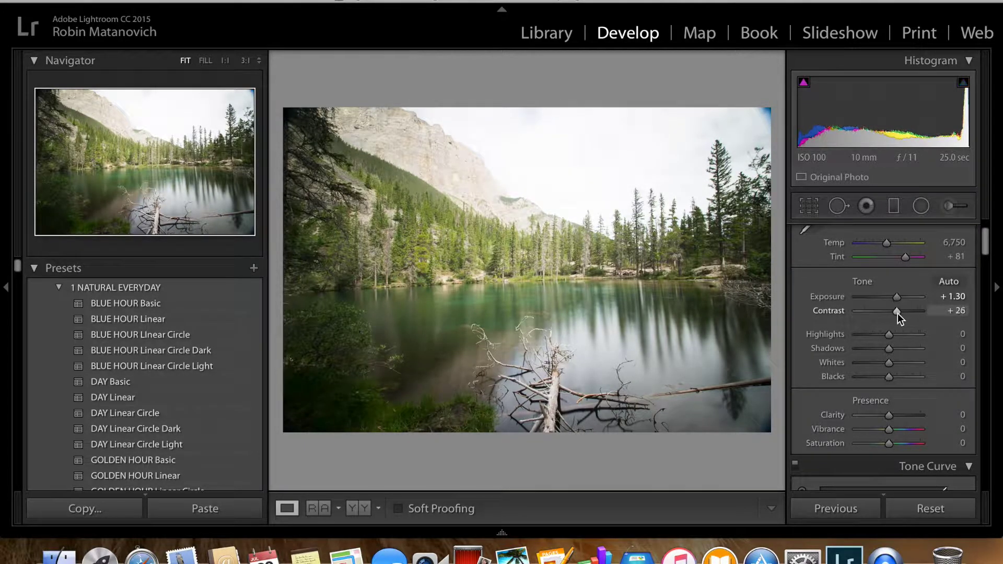
Try out low and high Highlights values, settling on −100, and set Shadows to +60
{"action": "scroll", "coordinate": [892, 336], "scroll_direction": "down", "scroll_amount": 1}
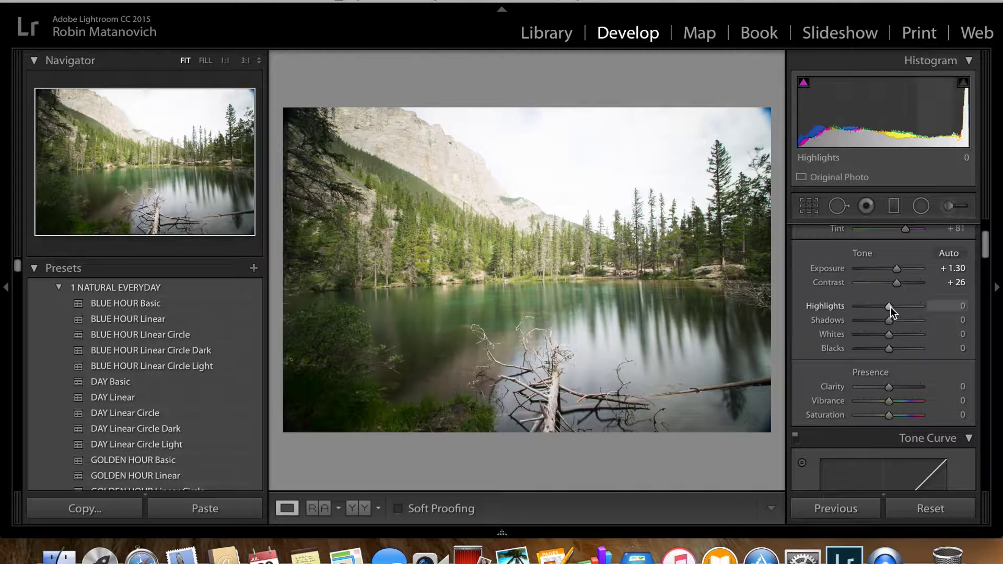
{"action": "left_click_drag", "start_coordinate": [887, 306], "coordinate": [832, 307]}
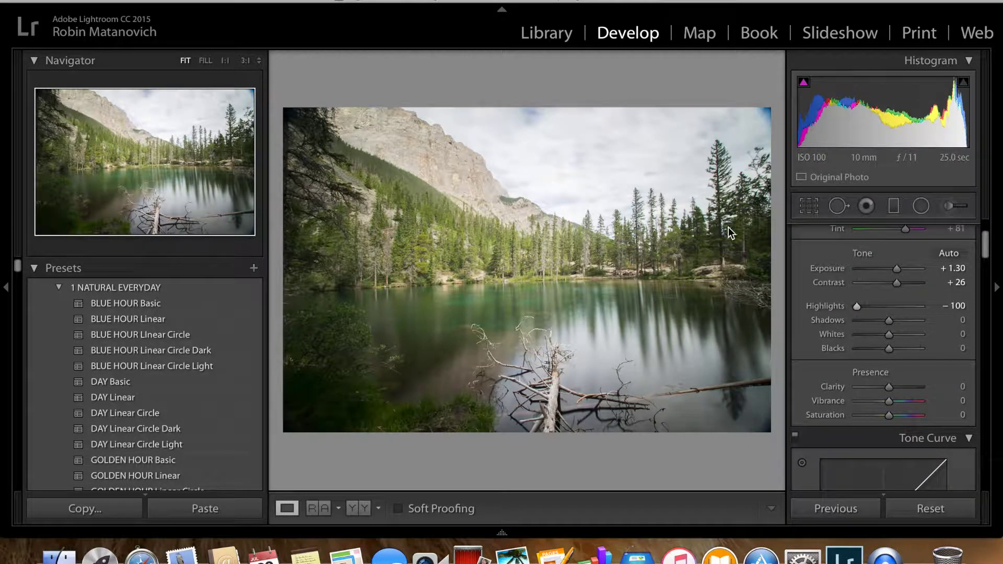
{"action": "left_click_drag", "start_coordinate": [857, 306], "coordinate": [910, 306]}
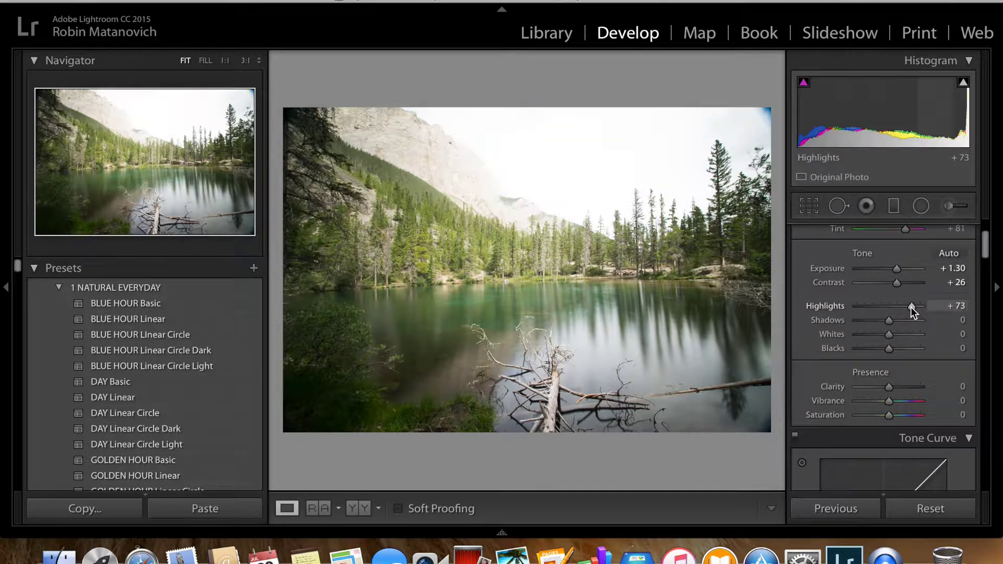
{"action": "left_click_drag", "start_coordinate": [910, 306], "coordinate": [848, 307]}
{"action": "left_click", "coordinate": [907, 308]}
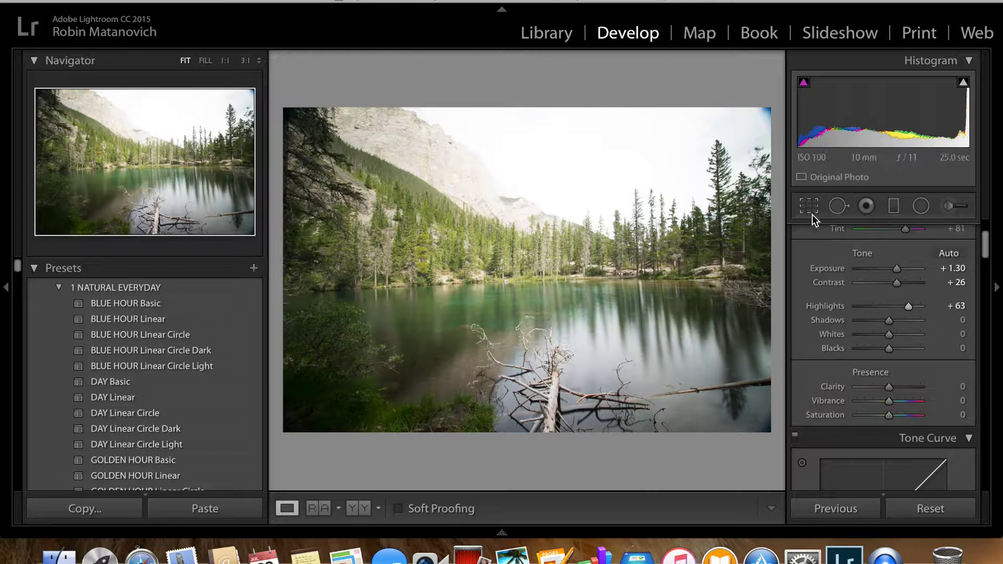
{"action": "mouse_move", "coordinate": [909, 307]}
{"action": "left_mouse_down"}
{"action": "mouse_move", "coordinate": [840, 309]}
{"action": "mouse_move", "coordinate": [907, 320]}
{"action": "left_mouse_up"}
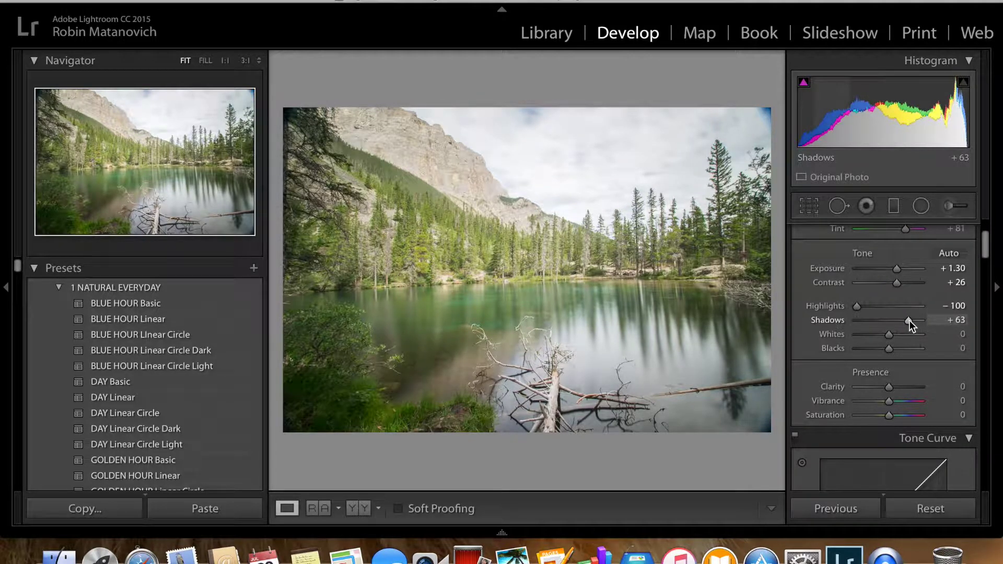
{"action": "mouse_move", "coordinate": [909, 320]}
{"action": "left_mouse_down"}
{"action": "mouse_move", "coordinate": [924, 323]}
{"action": "mouse_move", "coordinate": [908, 324]}
{"action": "left_mouse_up"}
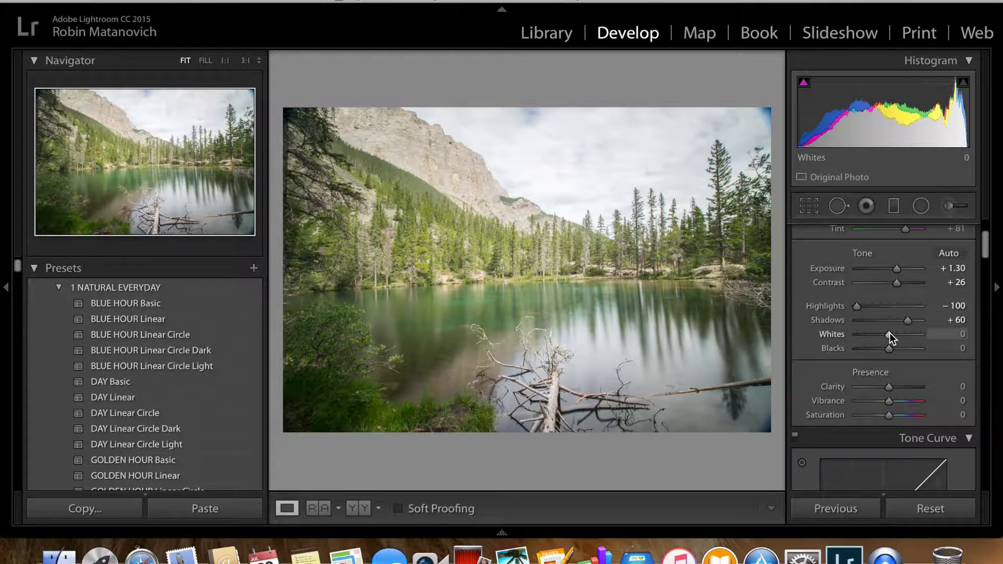
Set Whites to +41 and Blacks to −41 using the clipping preview
{"action": "left_click_drag", "start_coordinate": [889, 333], "coordinate": [901, 337], "text": "alt"}
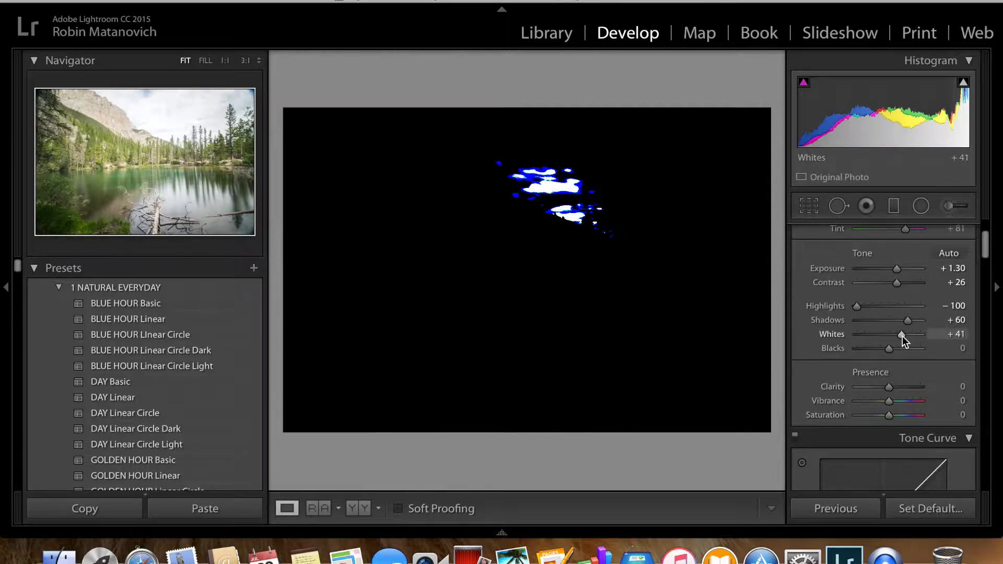
{"action": "left_click_drag", "start_coordinate": [902, 336], "coordinate": [874, 350], "text": "alt"}
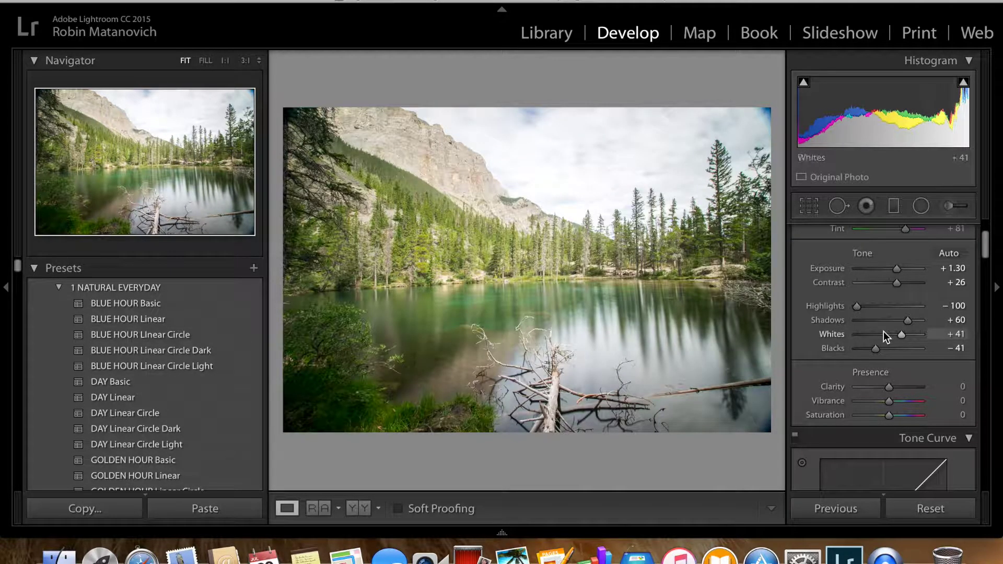
Set Clarity to +43, Vibrance to +66 and Saturation to +19, and compare the result with the original photo
{"action": "scroll", "coordinate": [894, 357], "scroll_direction": "down", "scroll_amount": 2}
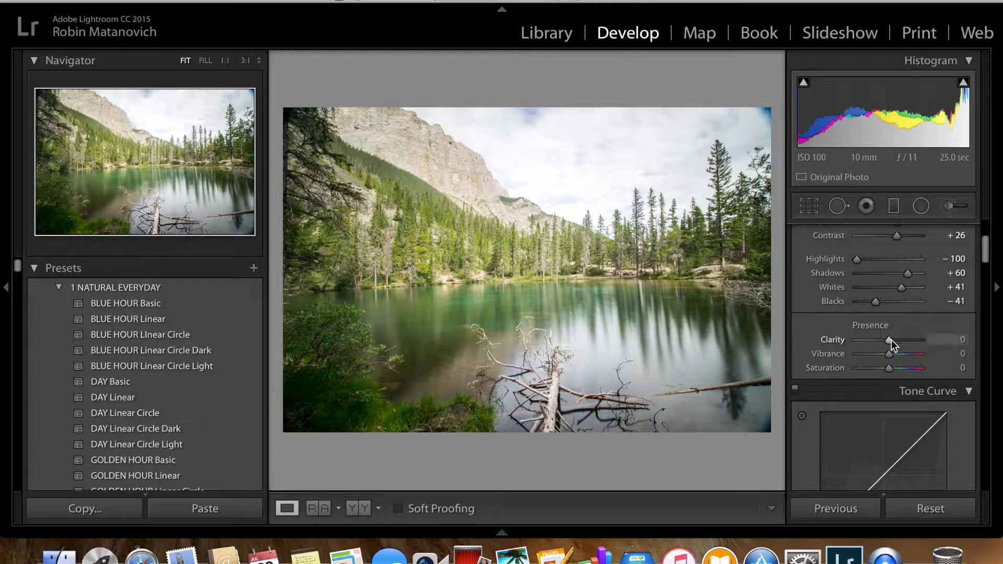
{"action": "left_click_drag", "start_coordinate": [889, 341], "coordinate": [902, 339]}
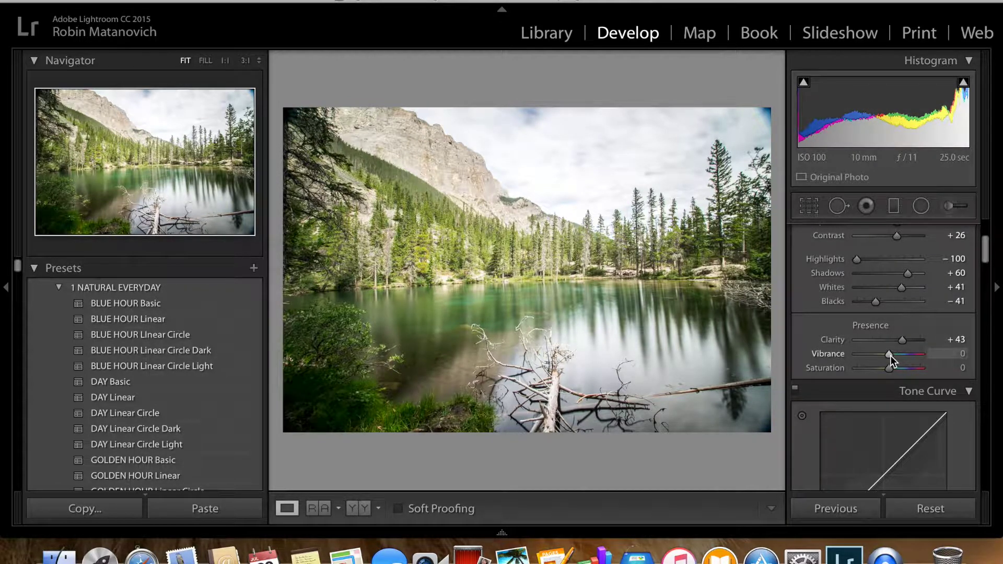
{"action": "left_click_drag", "start_coordinate": [888, 355], "coordinate": [906, 355]}
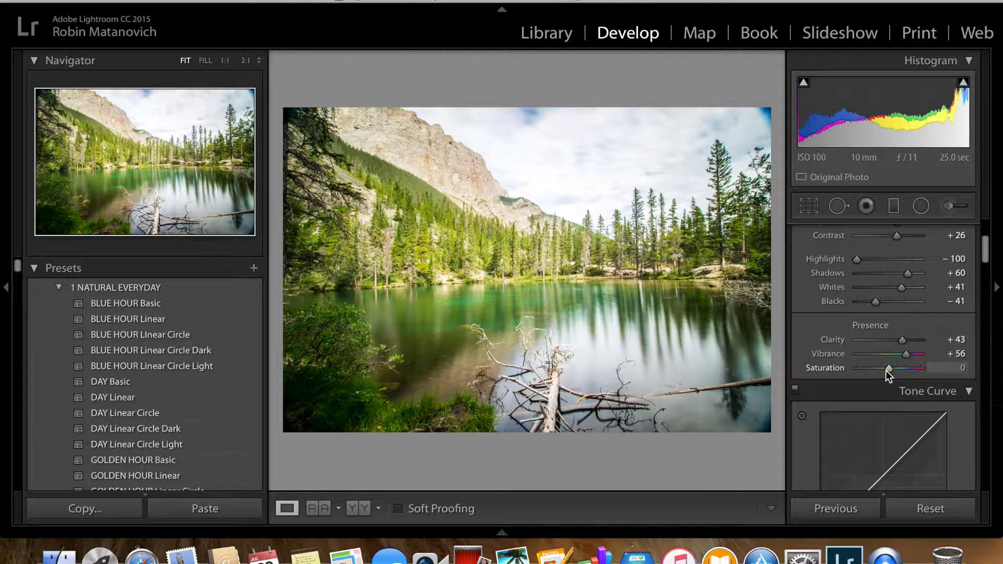
{"action": "mouse_move", "coordinate": [889, 368]}
{"action": "left_mouse_down"}
{"action": "mouse_move", "coordinate": [939, 372]}
{"action": "mouse_move", "coordinate": [893, 372]}
{"action": "left_mouse_up"}
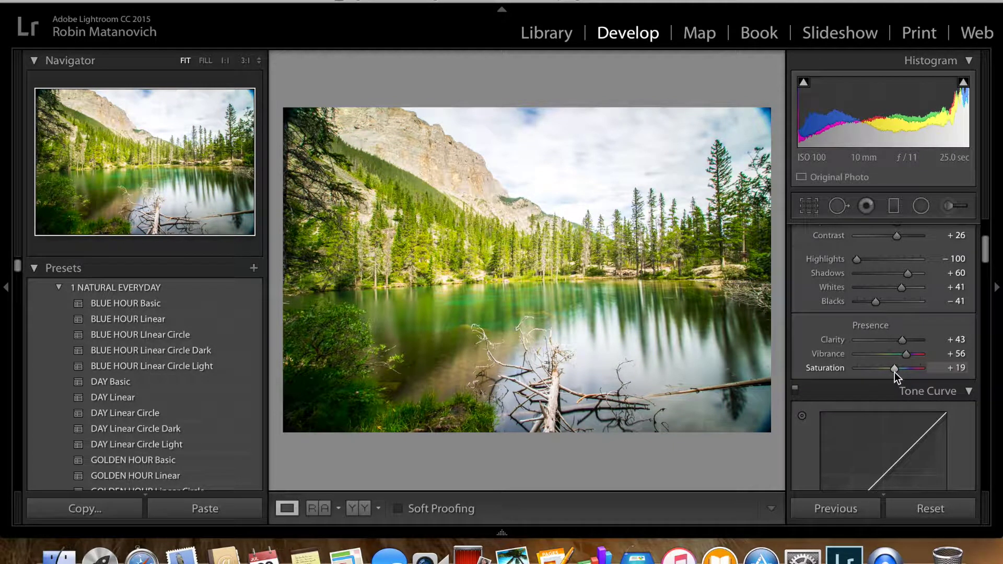
{"action": "left_click_drag", "start_coordinate": [904, 354], "coordinate": [908, 353]}
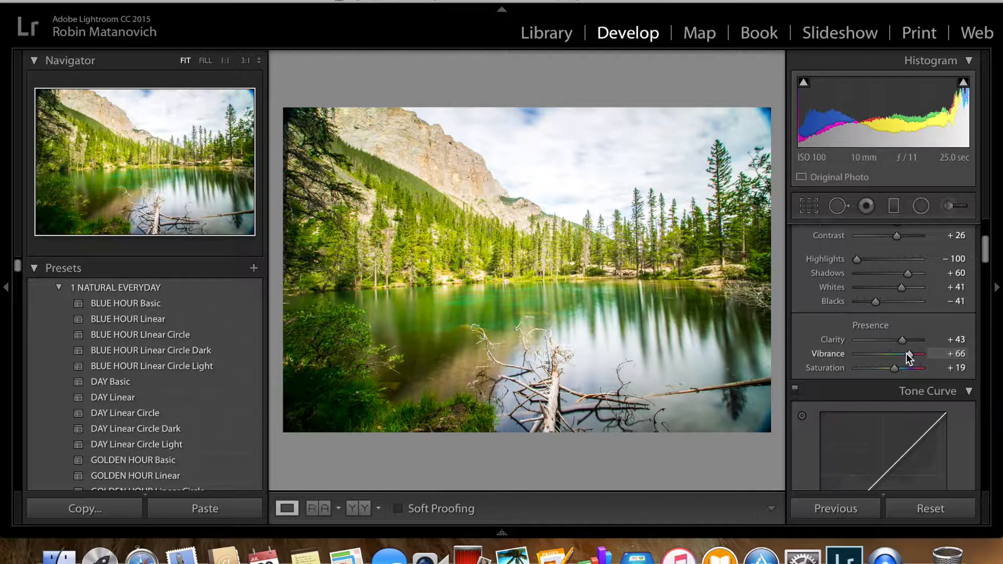
{"action": "key", "text": "backslash"}
{"action": "key", "text": "backslash"}
{"action": "key", "text": "backslash"}
{"action": "key", "text": "backslash"}
Set the tone curve's Highlights region to +7 and its Shadows region to −21
{"action": "scroll", "coordinate": [922, 294], "scroll_direction": "down", "scroll_amount": 3}
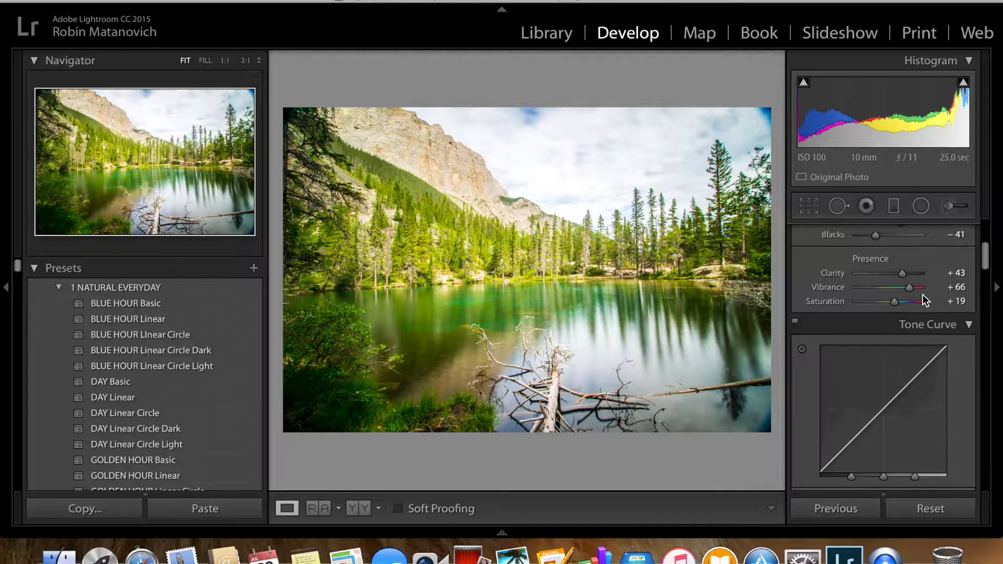
{"action": "scroll", "coordinate": [922, 295], "scroll_direction": "down", "scroll_amount": 2}
{"action": "scroll", "coordinate": [922, 295], "scroll_direction": "down", "scroll_amount": 5}
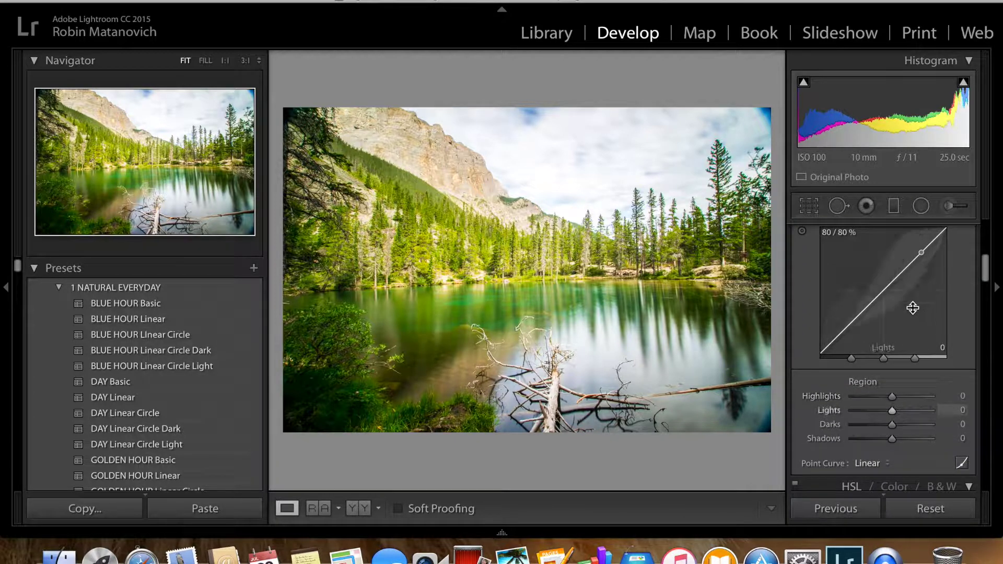
{"action": "scroll", "coordinate": [890, 361], "scroll_direction": "down", "scroll_amount": 2}
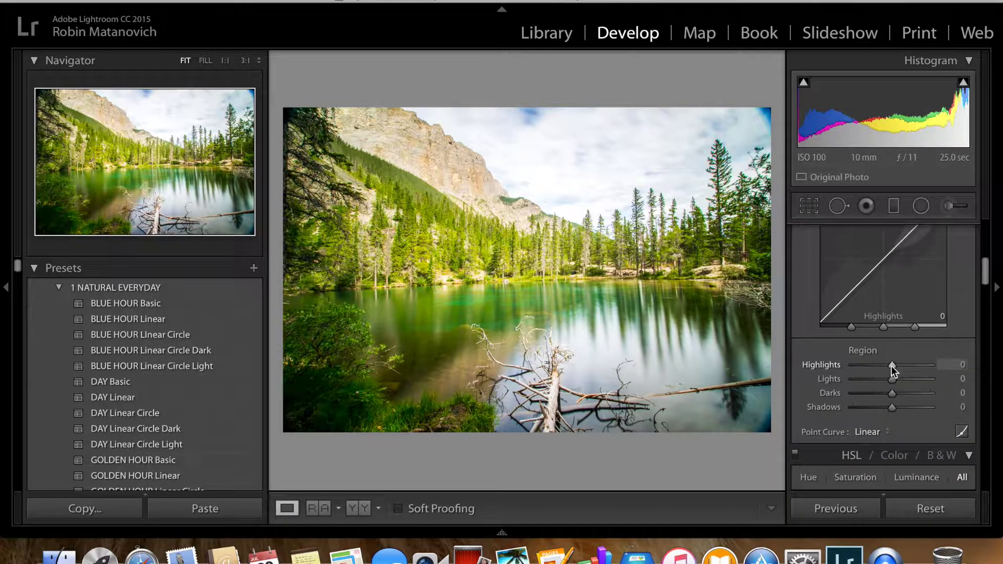
{"action": "mouse_move", "coordinate": [891, 366]}
{"action": "left_mouse_down"}
{"action": "mouse_move", "coordinate": [867, 368]}
{"action": "mouse_move", "coordinate": [894, 366]}
{"action": "left_mouse_up"}
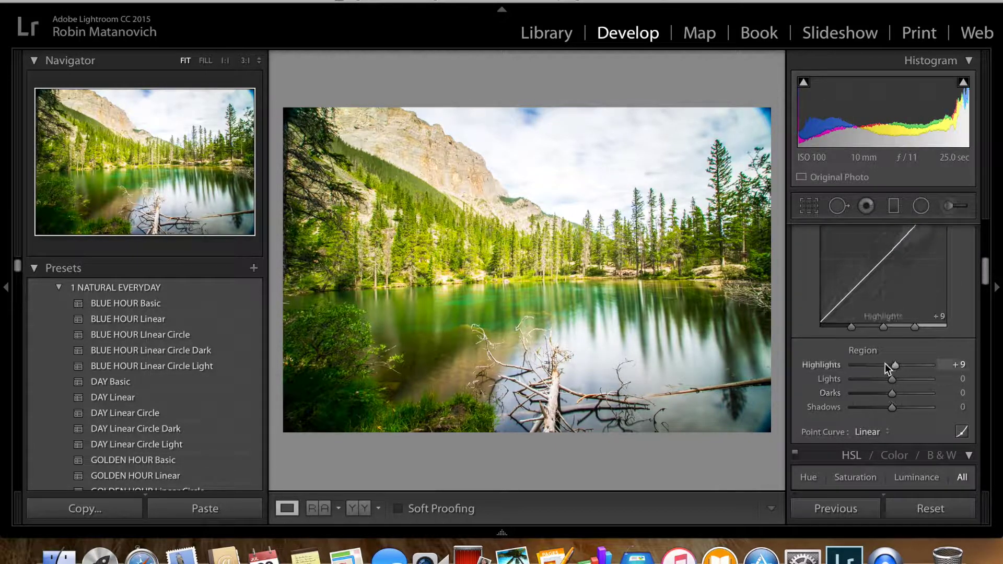
{"action": "left_click_drag", "start_coordinate": [895, 365], "coordinate": [894, 365]}
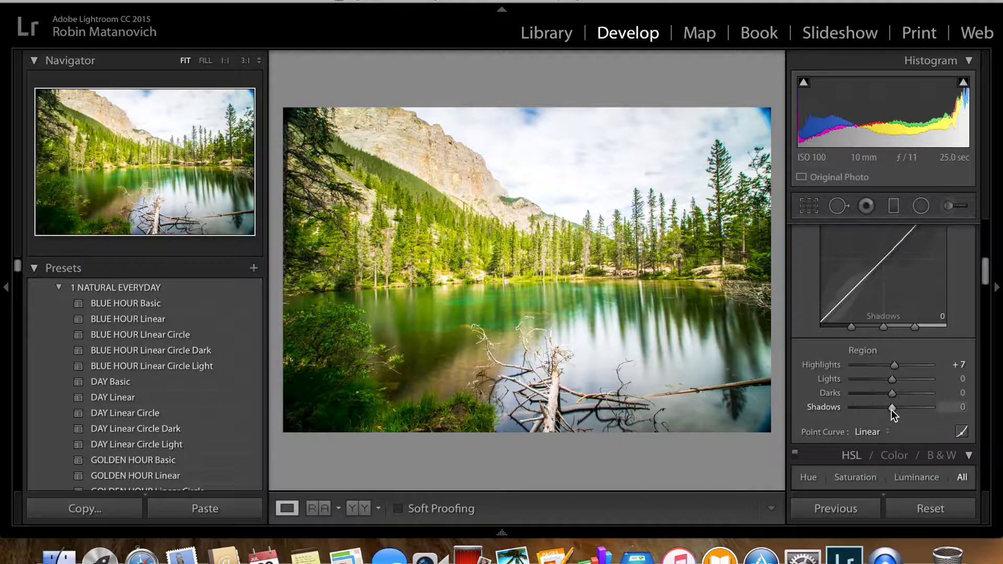
{"action": "mouse_move", "coordinate": [891, 409]}
{"action": "left_mouse_down"}
{"action": "mouse_move", "coordinate": [859, 405]}
{"action": "mouse_move", "coordinate": [882, 406]}
{"action": "left_mouse_up"}
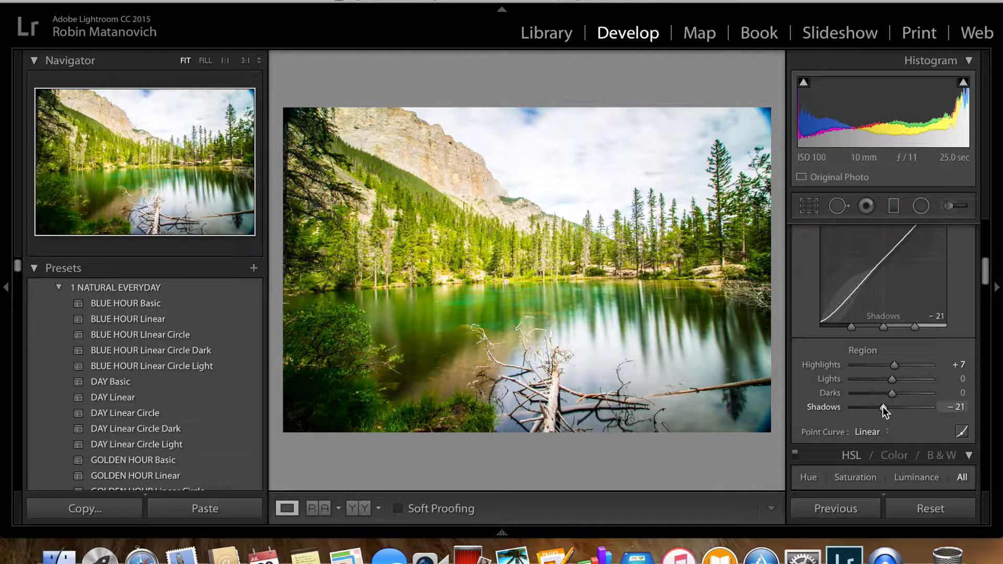
Try the Medium Contrast point curve on the photo and return it to Linear
{"action": "scroll", "coordinate": [898, 408], "scroll_direction": "down", "scroll_amount": 3}
{"action": "scroll", "coordinate": [898, 408], "scroll_direction": "down", "scroll_amount": 1}
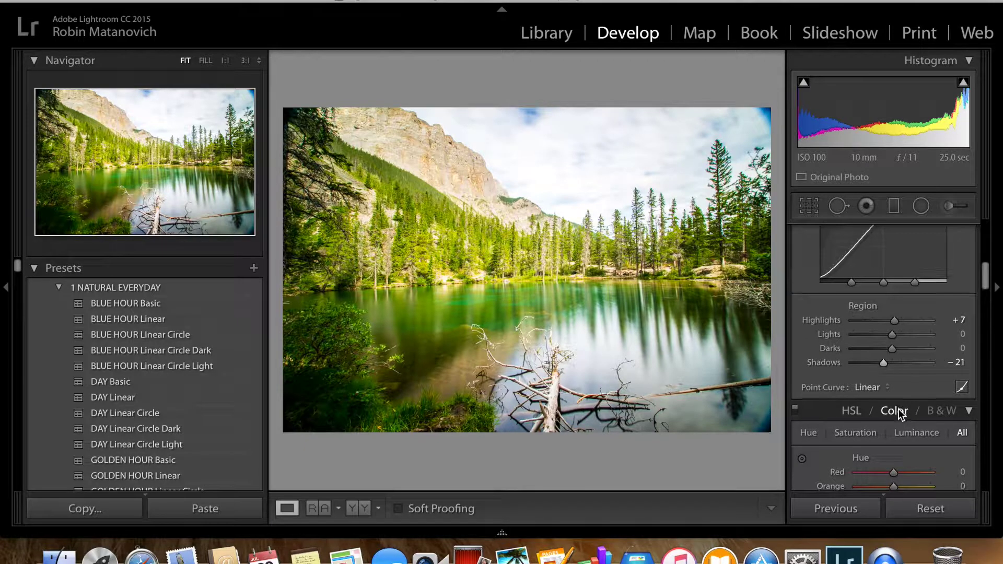
{"action": "left_click", "coordinate": [890, 370]}
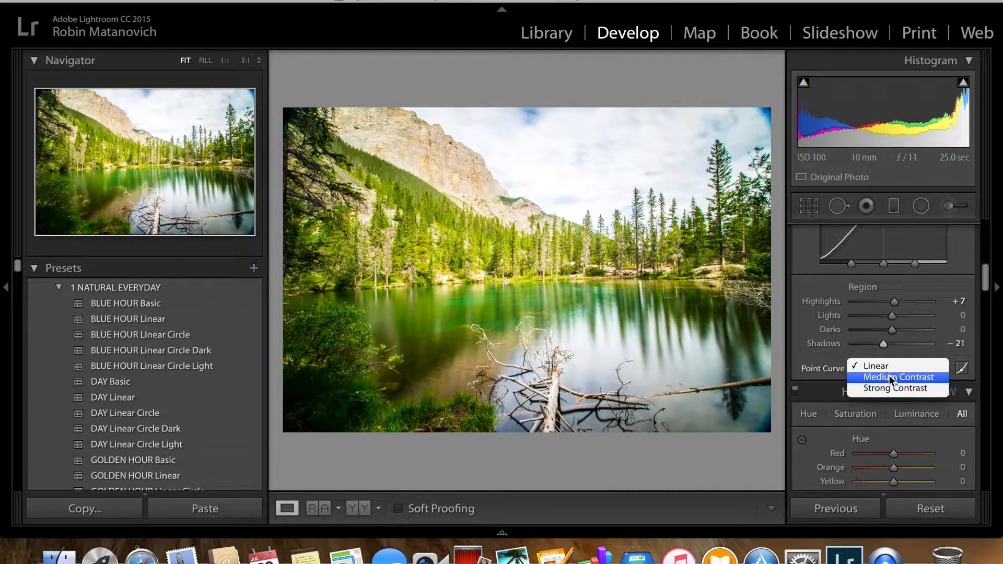
{"action": "left_click", "coordinate": [888, 376]}
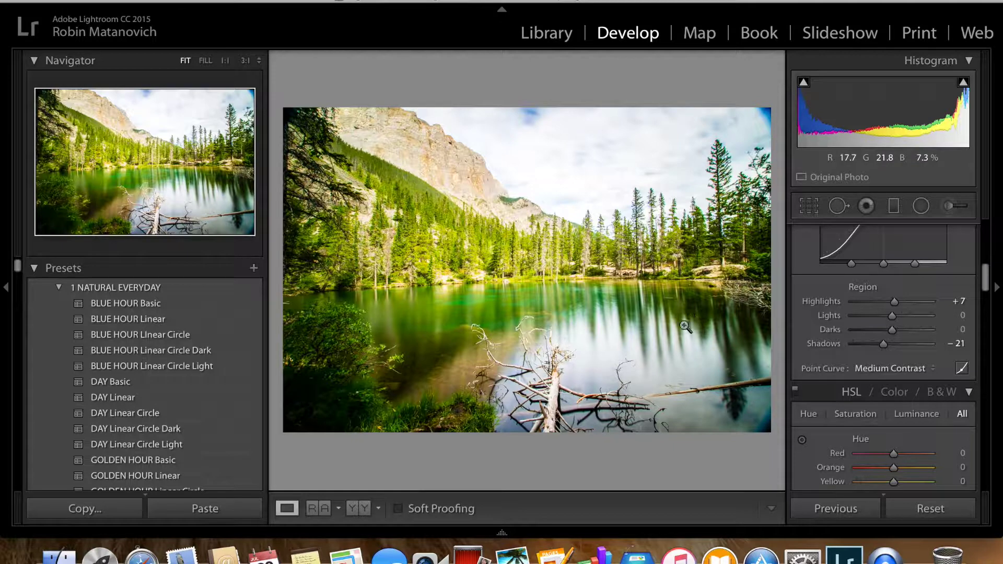
{"action": "left_click", "coordinate": [932, 368]}
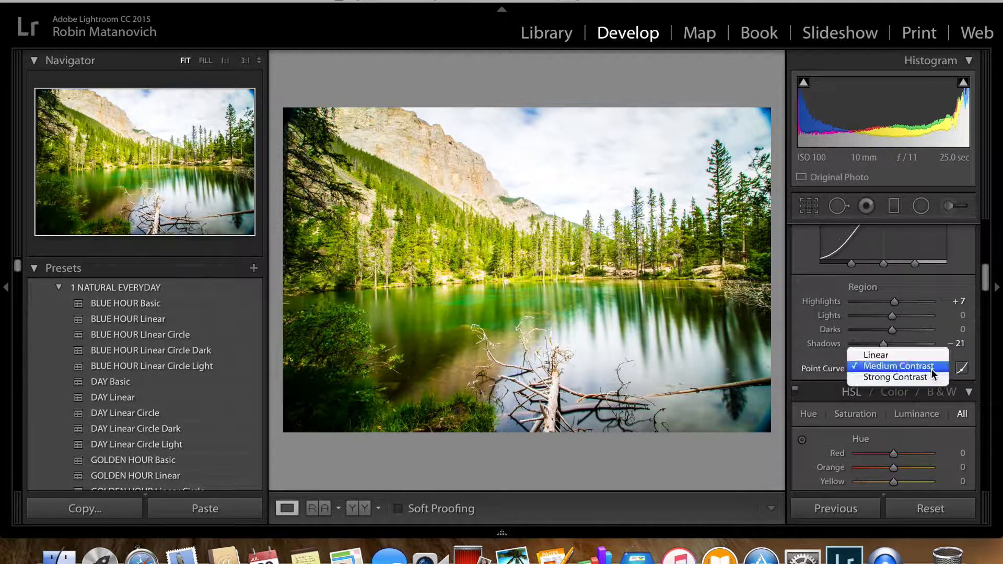
{"action": "left_click", "coordinate": [921, 358]}
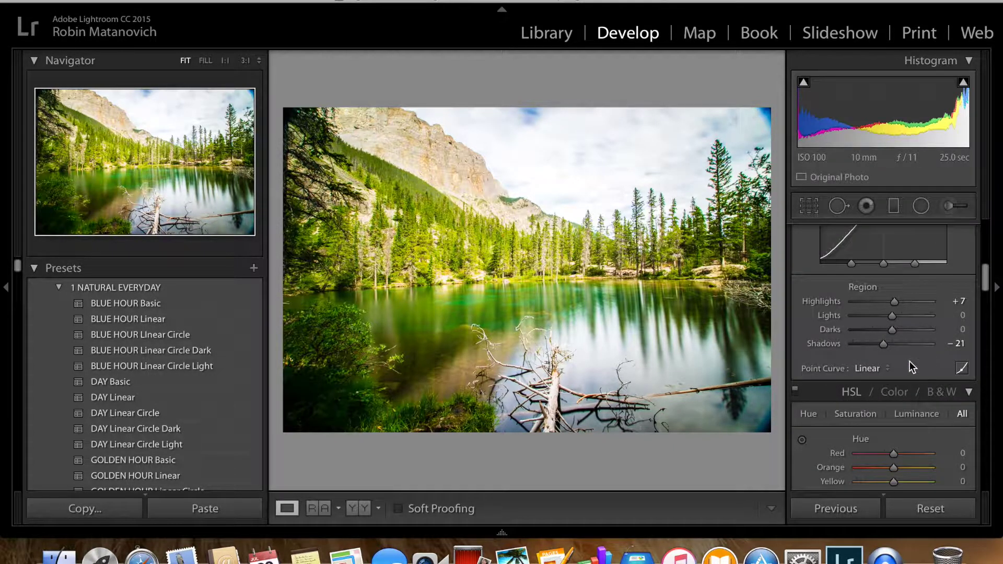
Shift the Orange hue to +3 in the HSL adjustments
{"action": "scroll", "coordinate": [878, 394], "scroll_direction": "down", "scroll_amount": 2}
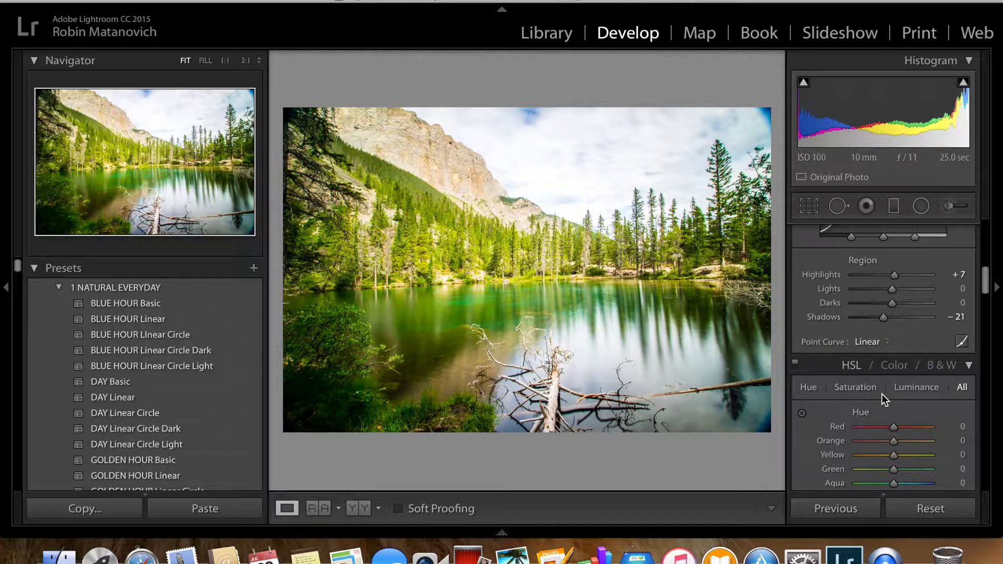
{"action": "scroll", "coordinate": [916, 408], "scroll_direction": "down", "scroll_amount": 4}
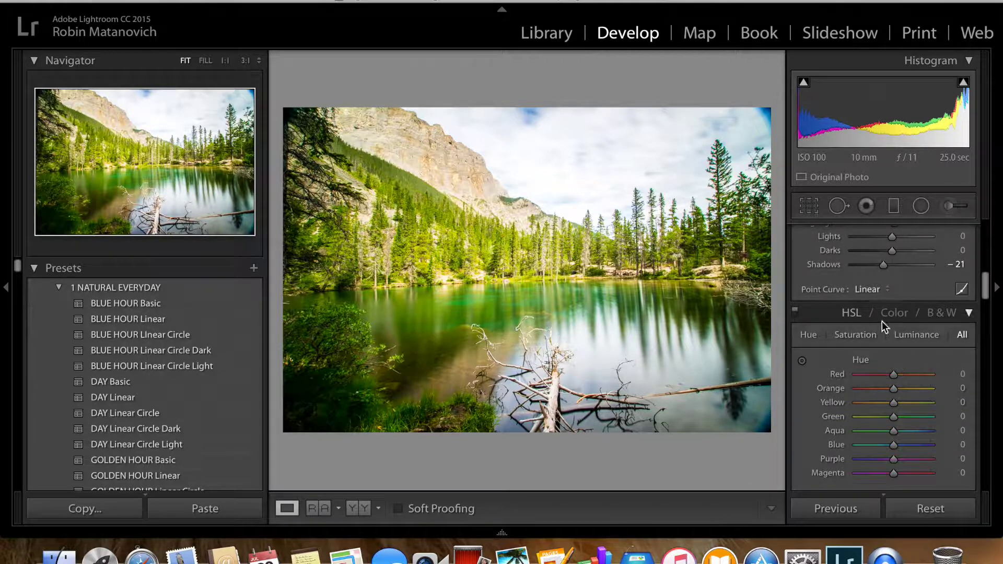
{"action": "scroll", "coordinate": [878, 375], "scroll_direction": "down", "scroll_amount": 2}
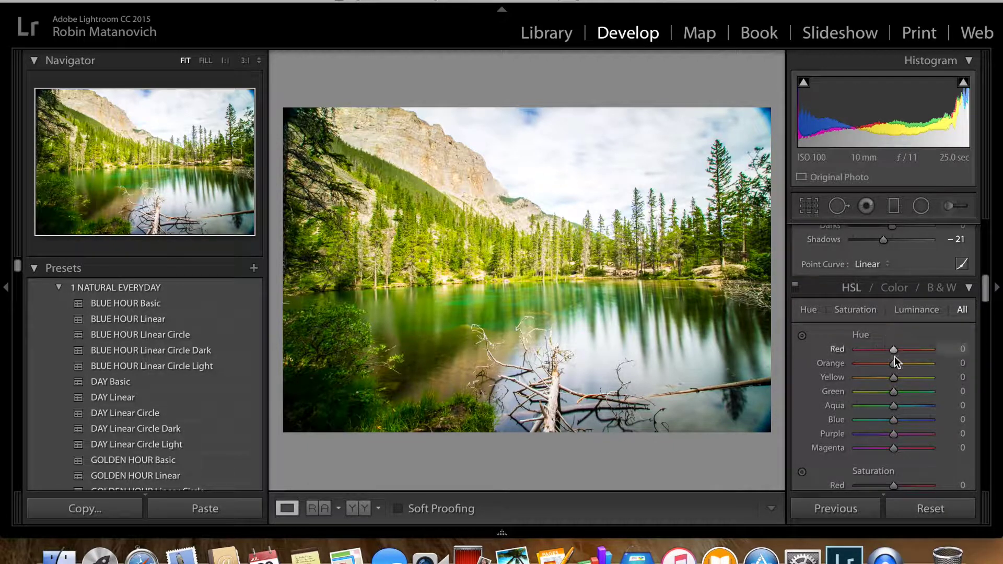
{"action": "key", "text": "Up"}
{"action": "key", "text": "Up"}
{"action": "key", "text": "Up"}
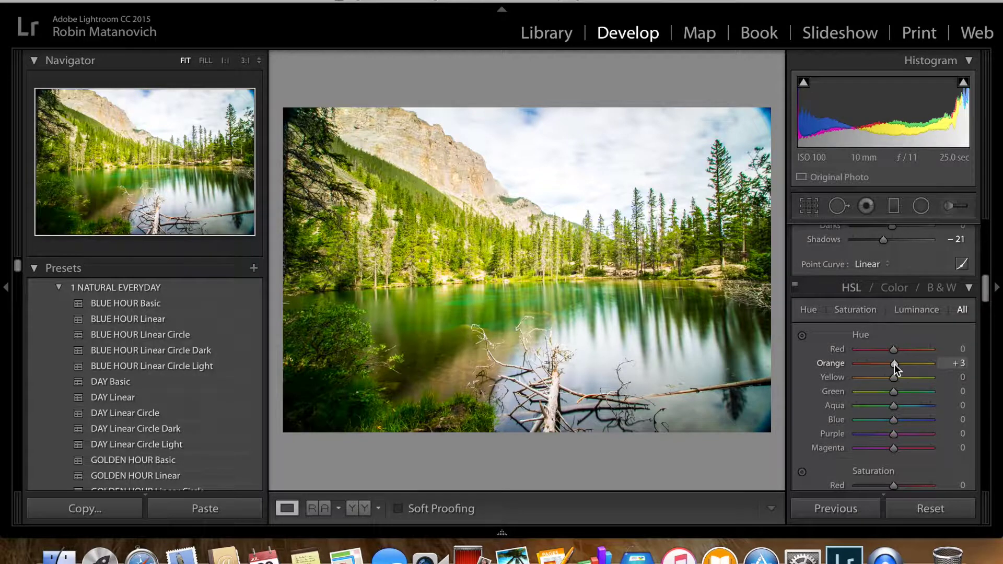
In the HSL adjustments, set Orange hue to −36, Yellow hue to −38, Orange saturation to +34 and Yellow saturation to +47
{"action": "mouse_move", "coordinate": [894, 364]}
{"action": "left_mouse_down"}
{"action": "mouse_move", "coordinate": [869, 366]}
{"action": "mouse_move", "coordinate": [885, 366]}
{"action": "mouse_move", "coordinate": [880, 379]}
{"action": "left_mouse_up"}
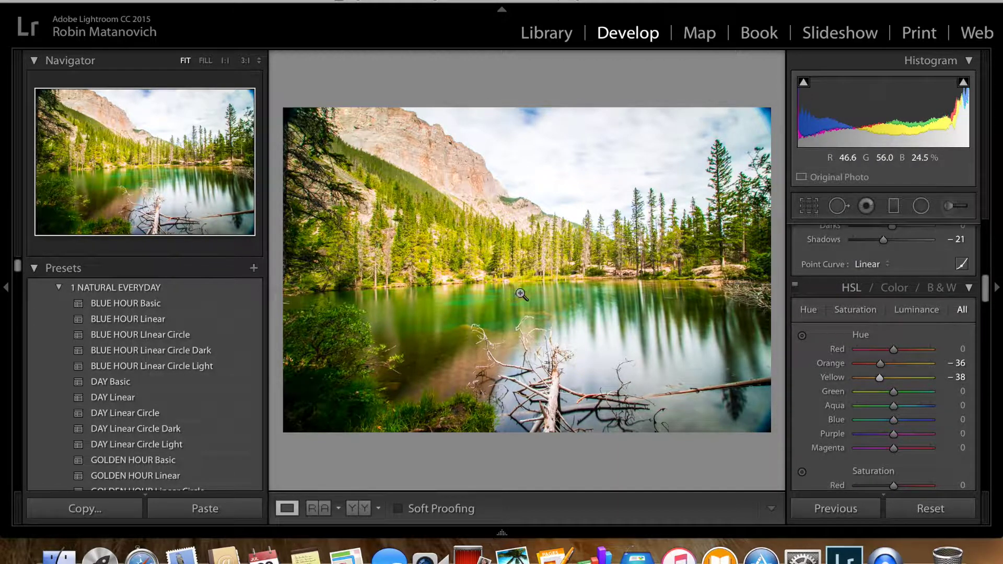
{"action": "scroll", "coordinate": [882, 399], "scroll_direction": "down", "scroll_amount": 1}
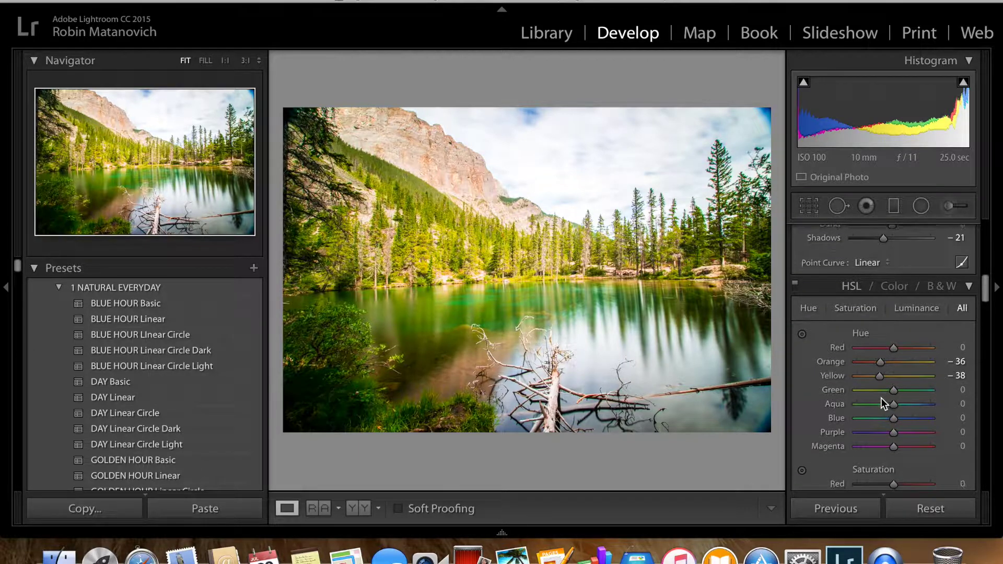
{"action": "scroll", "coordinate": [881, 401], "scroll_direction": "down", "scroll_amount": 5}
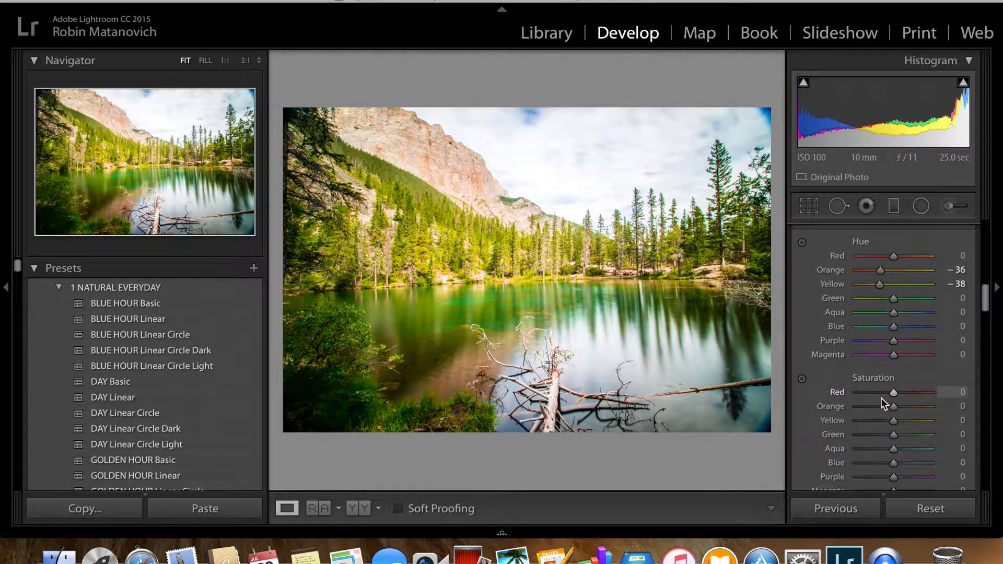
{"action": "scroll", "coordinate": [880, 397], "scroll_direction": "down", "scroll_amount": 1}
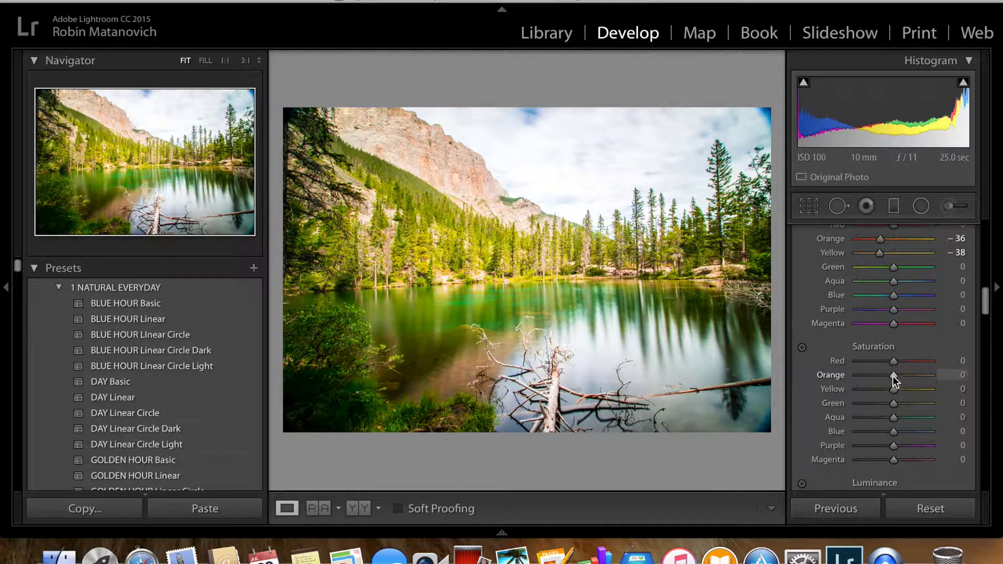
{"action": "mouse_move", "coordinate": [900, 377]}
{"action": "left_mouse_down"}
{"action": "mouse_move", "coordinate": [897, 391]}
{"action": "mouse_move", "coordinate": [909, 392]}
{"action": "left_mouse_up"}
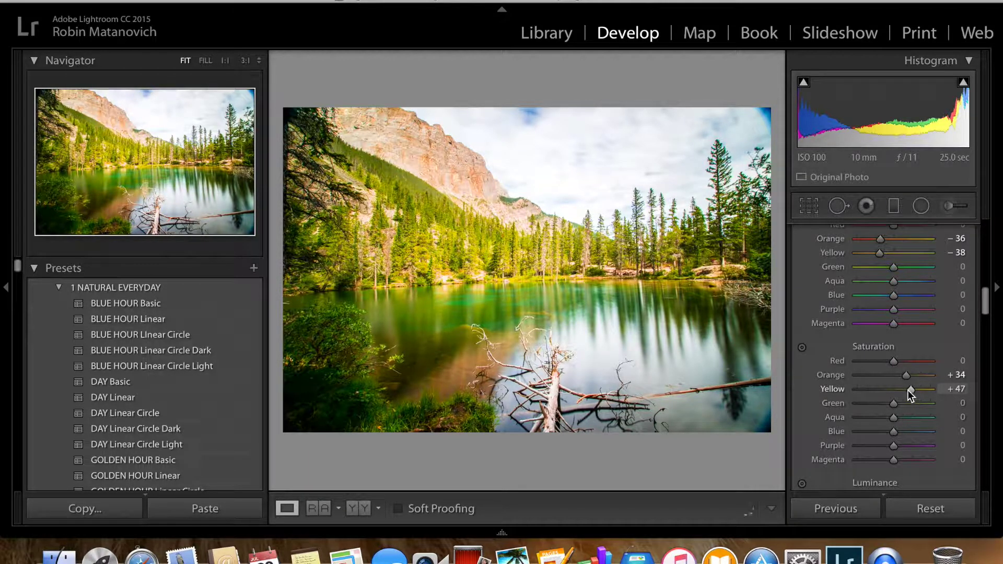
Switch the HSL adjustments off and on repeatedly to compare the photo with and without them
{"action": "scroll", "coordinate": [838, 338], "scroll_direction": "up", "scroll_amount": 3}
{"action": "scroll", "coordinate": [840, 340], "scroll_direction": "up", "scroll_amount": 1}
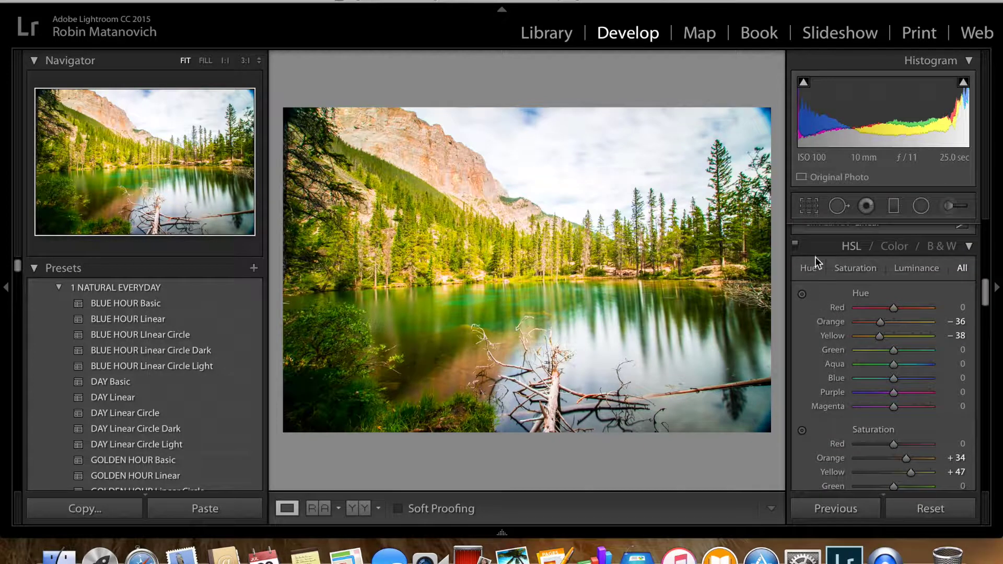
{"action": "left_click", "coordinate": [794, 248]}
{"action": "left_click", "coordinate": [795, 249]}
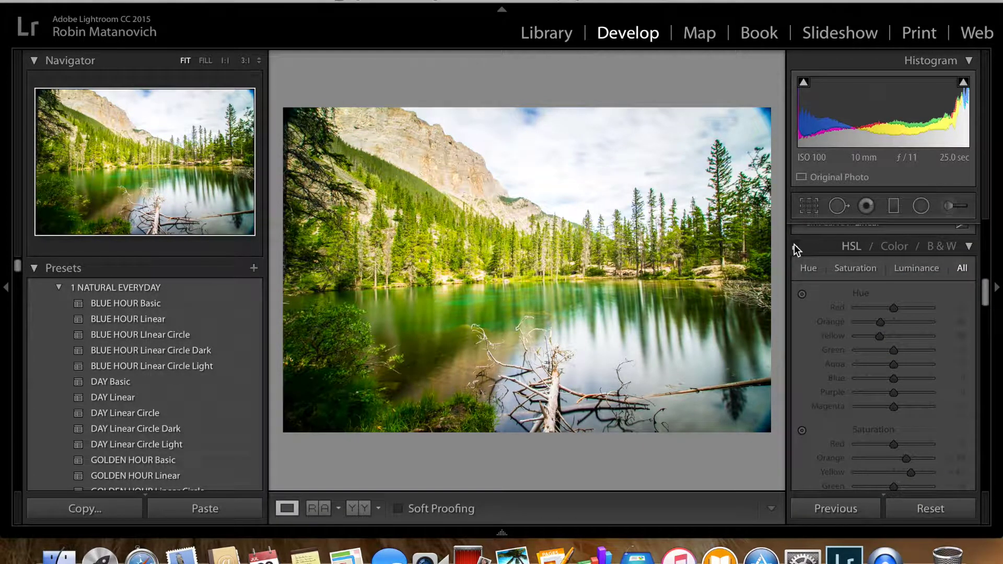
{"action": "left_click", "coordinate": [794, 245]}
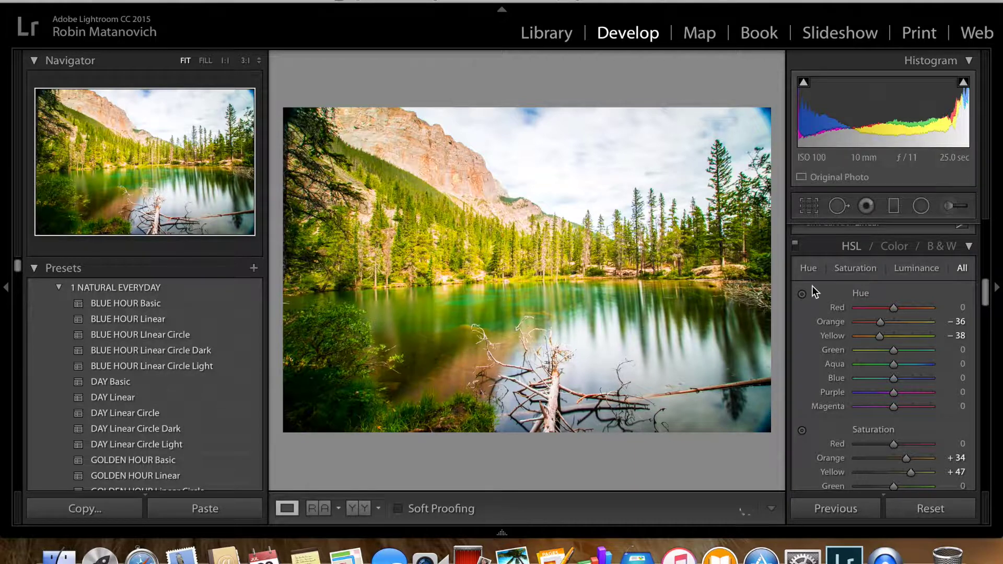
{"action": "left_click", "coordinate": [796, 252]}
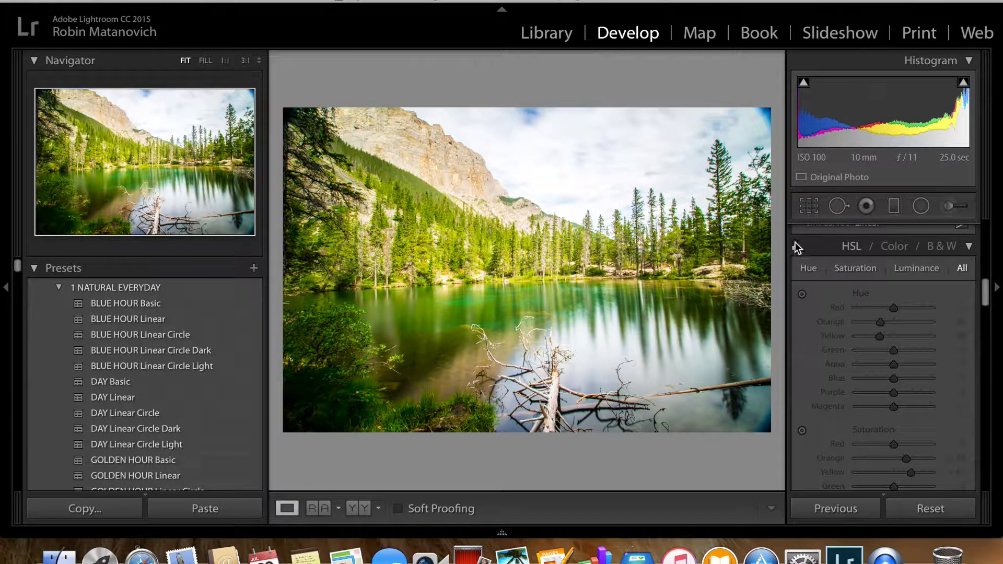
{"action": "left_click", "coordinate": [794, 242]}
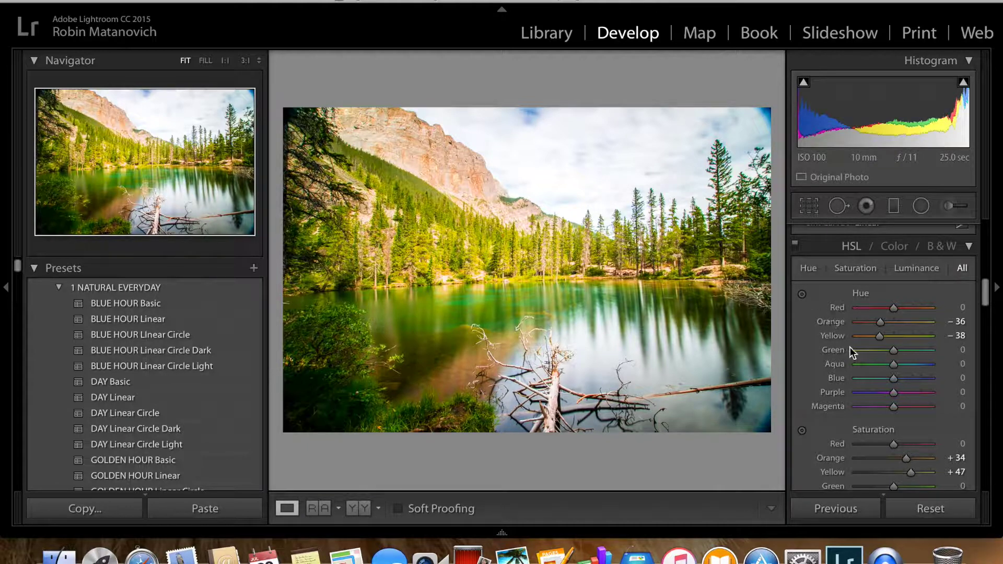
Set the HSL luminance of Yellow to −15 and of Orange to −9
{"action": "scroll", "coordinate": [849, 347], "scroll_direction": "down", "scroll_amount": 5}
{"action": "scroll", "coordinate": [849, 347], "scroll_direction": "down", "scroll_amount": 5}
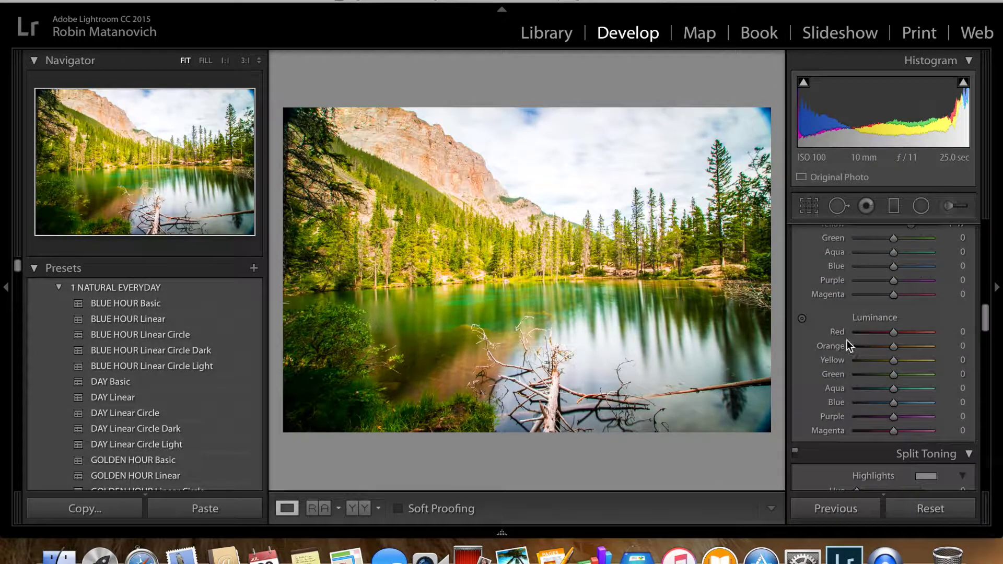
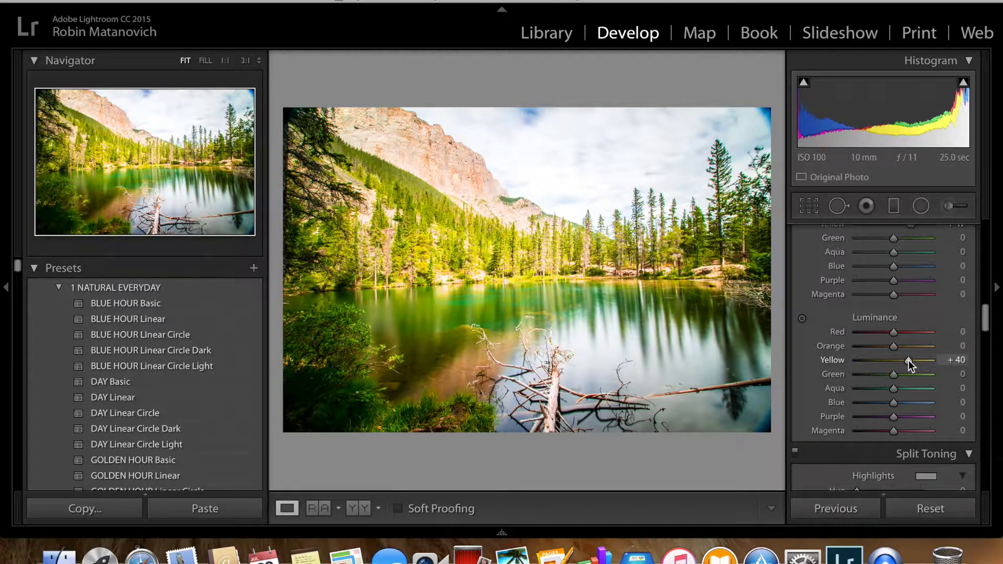
{"action": "left_click_drag", "start_coordinate": [910, 361], "coordinate": [888, 359]}
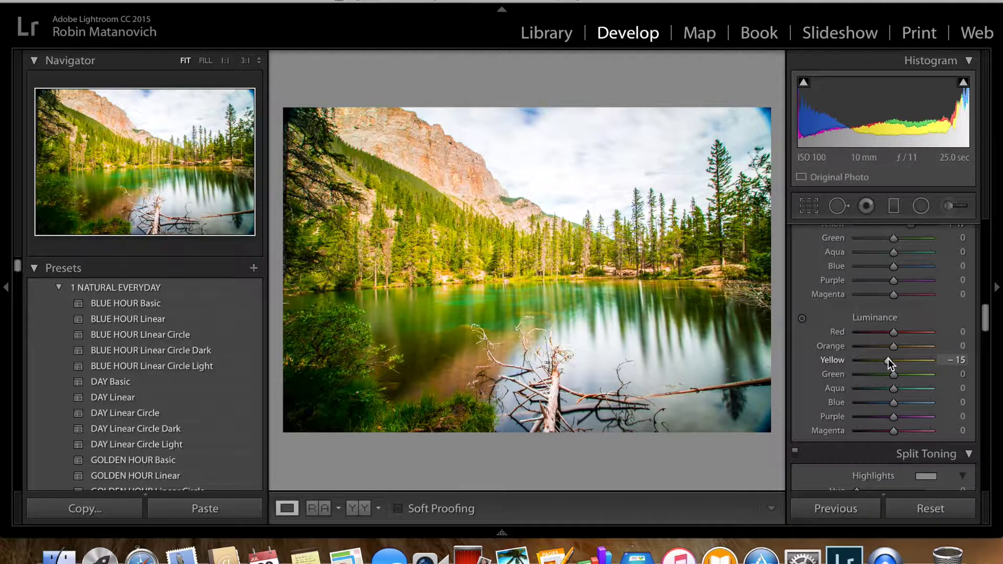
{"action": "left_click_drag", "start_coordinate": [888, 359], "coordinate": [887, 358]}
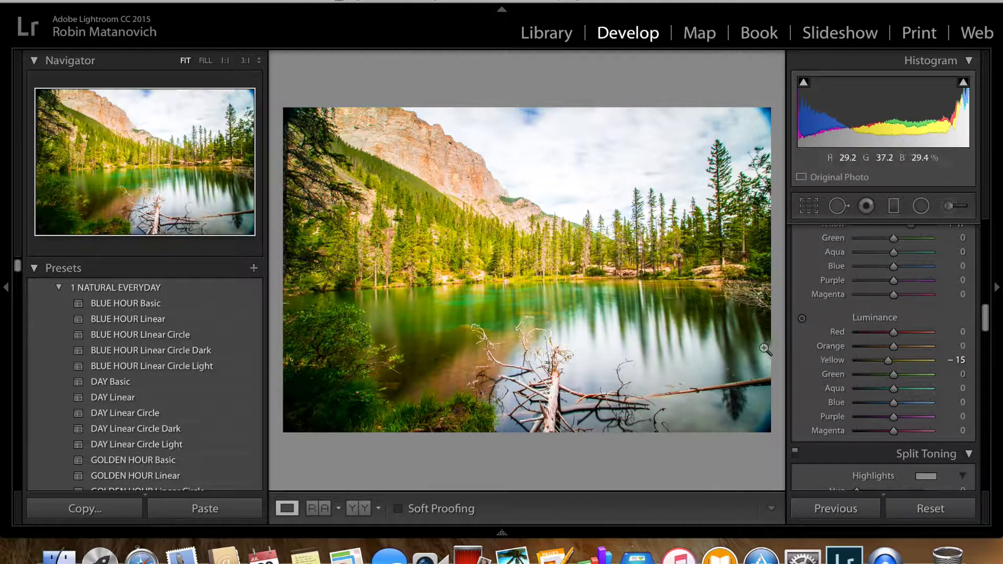
{"action": "left_click_drag", "start_coordinate": [894, 346], "coordinate": [892, 343]}
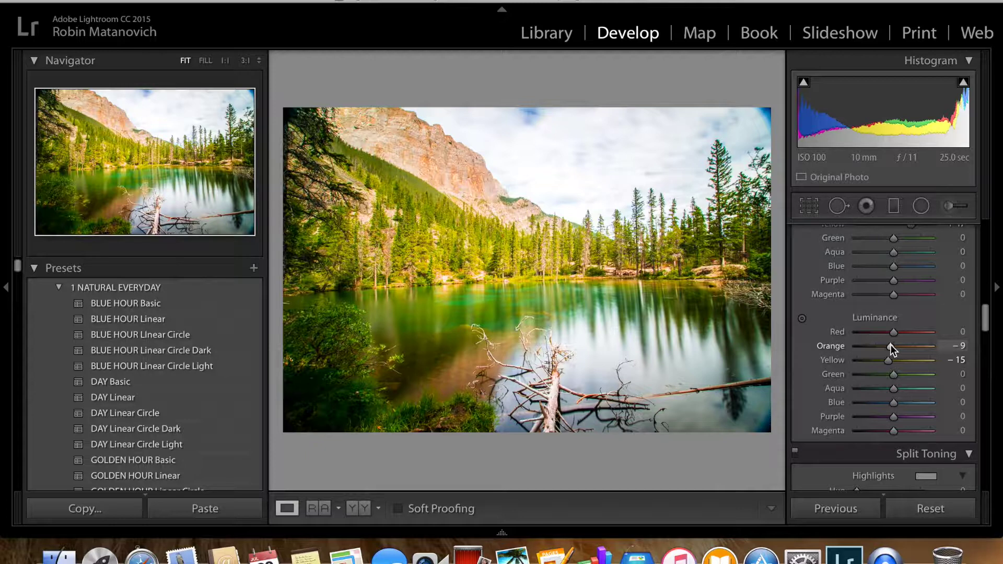
Tint the Split Toning highlights yellow with hue 54 and saturation 13
{"action": "scroll", "coordinate": [888, 360], "scroll_direction": "down", "scroll_amount": 2}
{"action": "scroll", "coordinate": [889, 361], "scroll_direction": "down", "scroll_amount": 1}
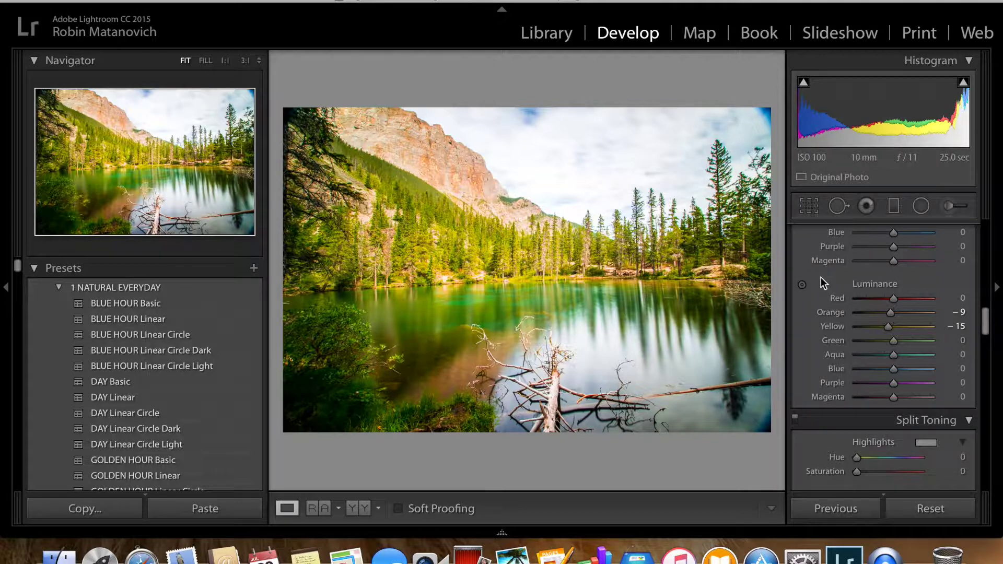
{"action": "scroll", "coordinate": [987, 330], "scroll_direction": "down", "scroll_amount": 5}
{"action": "left_click_drag", "start_coordinate": [987, 330], "coordinate": [987, 335]}
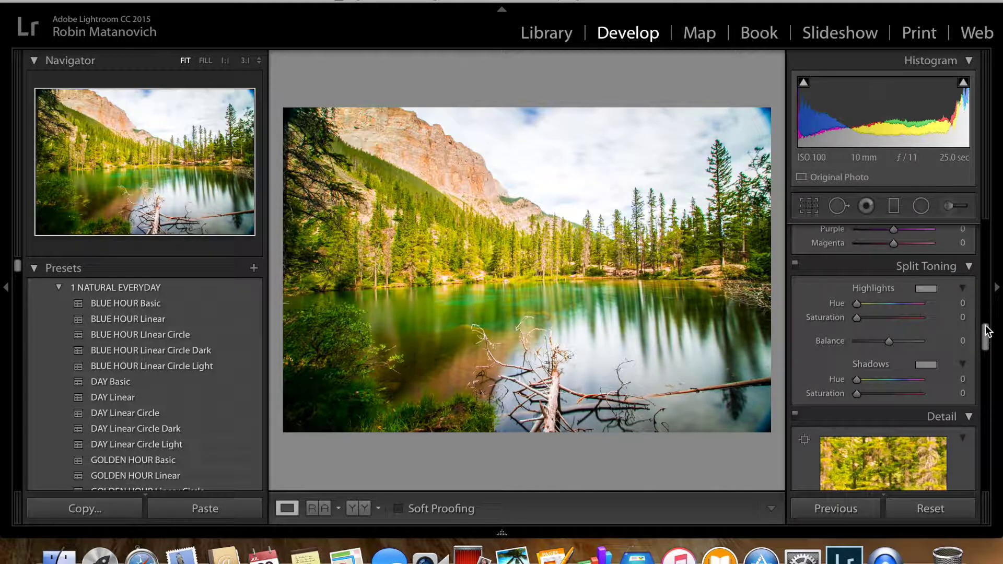
{"action": "left_click", "coordinate": [931, 289]}
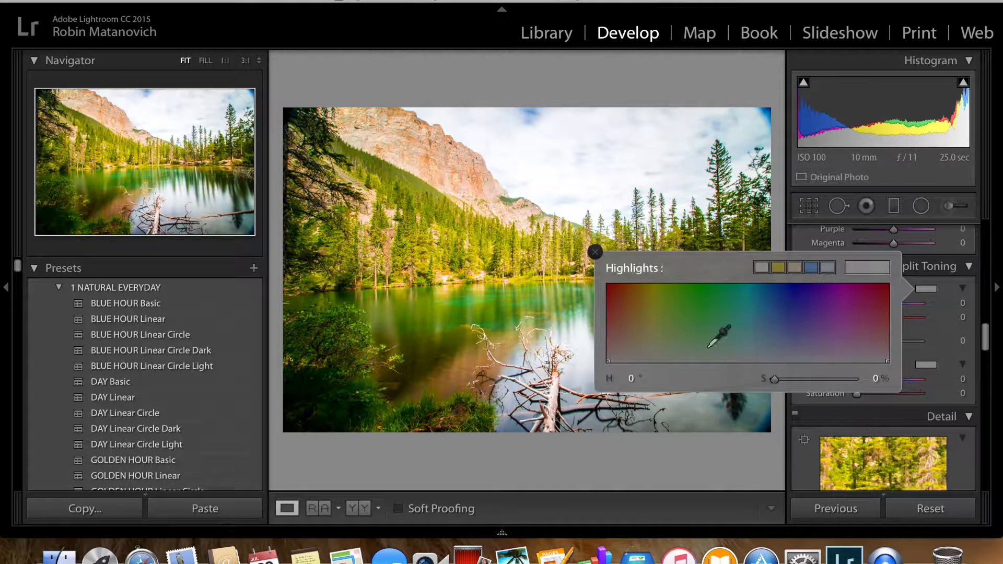
{"action": "left_click", "coordinate": [595, 251]}
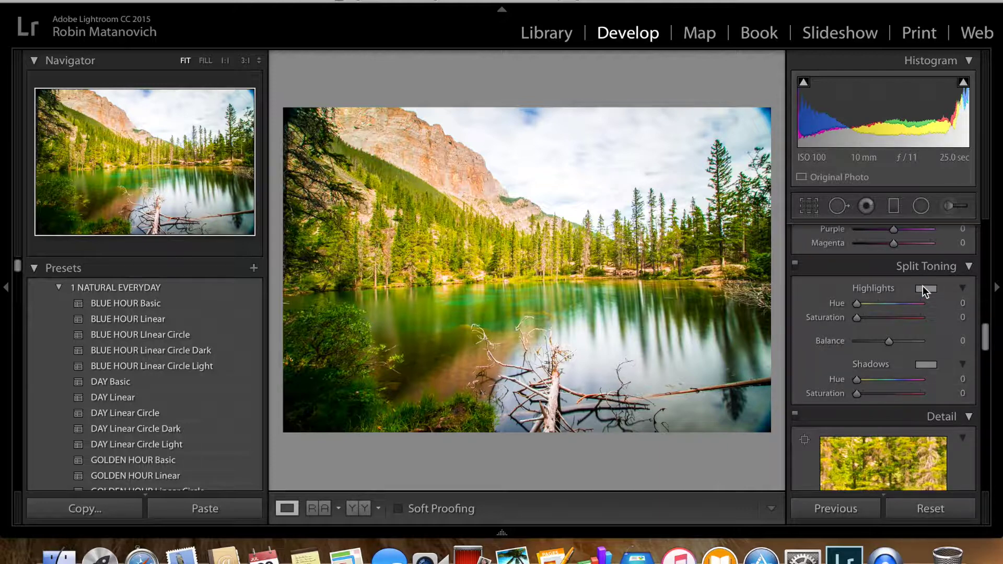
{"action": "left_click", "coordinate": [926, 288]}
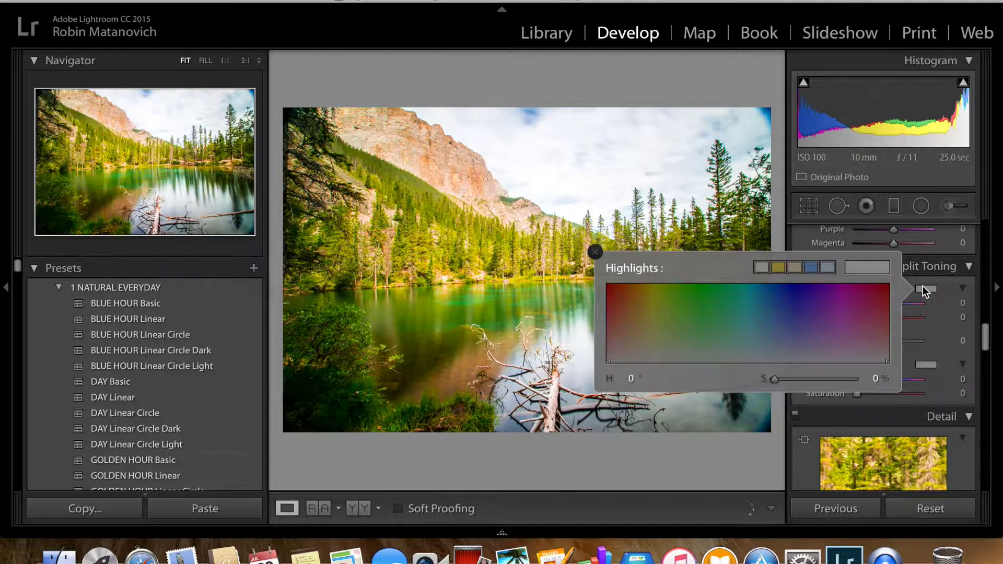
{"action": "left_click", "coordinate": [650, 349]}
{"action": "left_click_drag", "start_coordinate": [650, 348], "coordinate": [648, 351]}
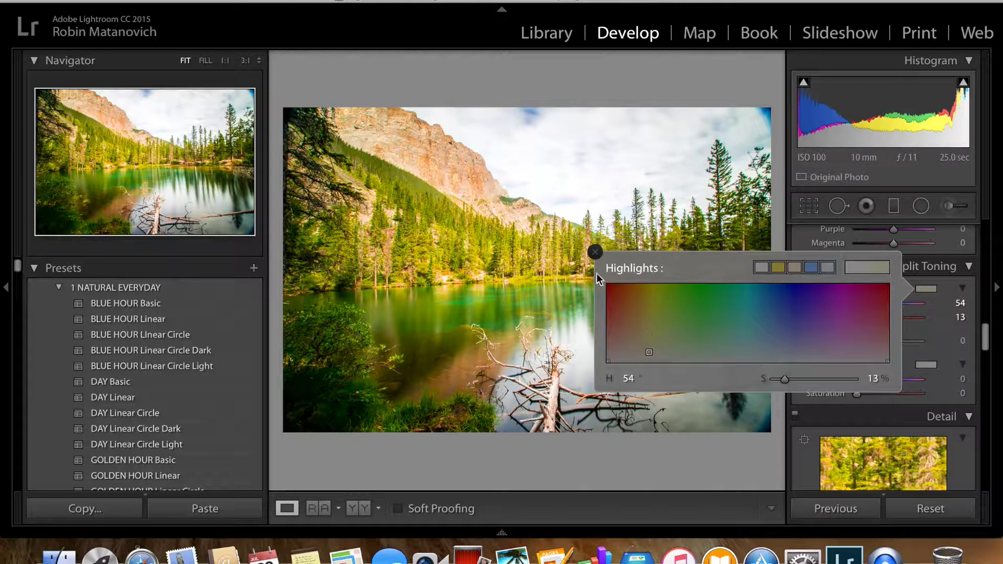
{"action": "left_click", "coordinate": [595, 252]}
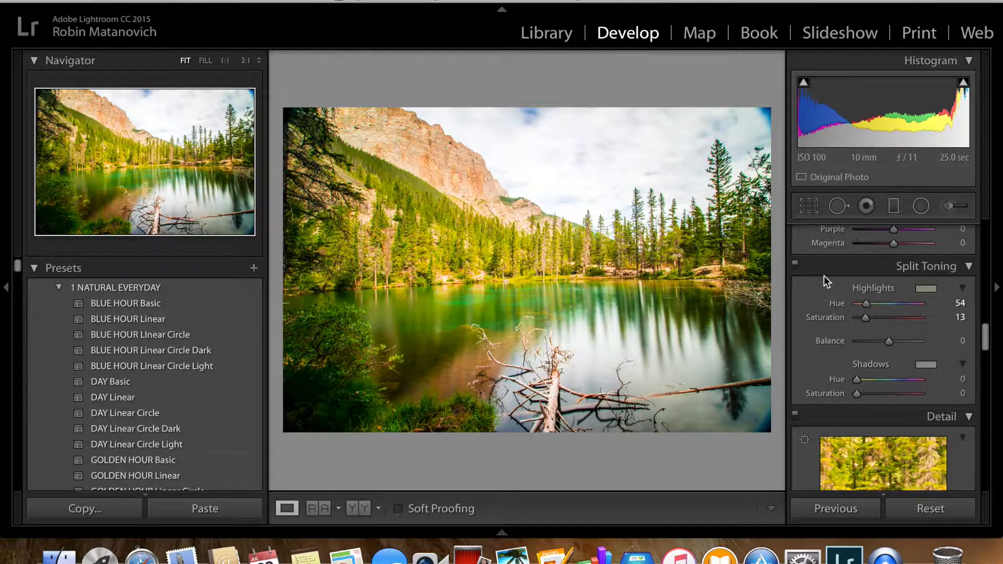
Shift the Split Toning highlights tint to a warmer orange with hue 35 and saturation 12
{"action": "left_click", "coordinate": [925, 288]}
{"action": "mouse_move", "coordinate": [647, 352]}
{"action": "left_mouse_down"}
{"action": "mouse_move", "coordinate": [640, 313]}
{"action": "mouse_move", "coordinate": [644, 335]}
{"action": "mouse_move", "coordinate": [633, 352]}
{"action": "left_mouse_up"}
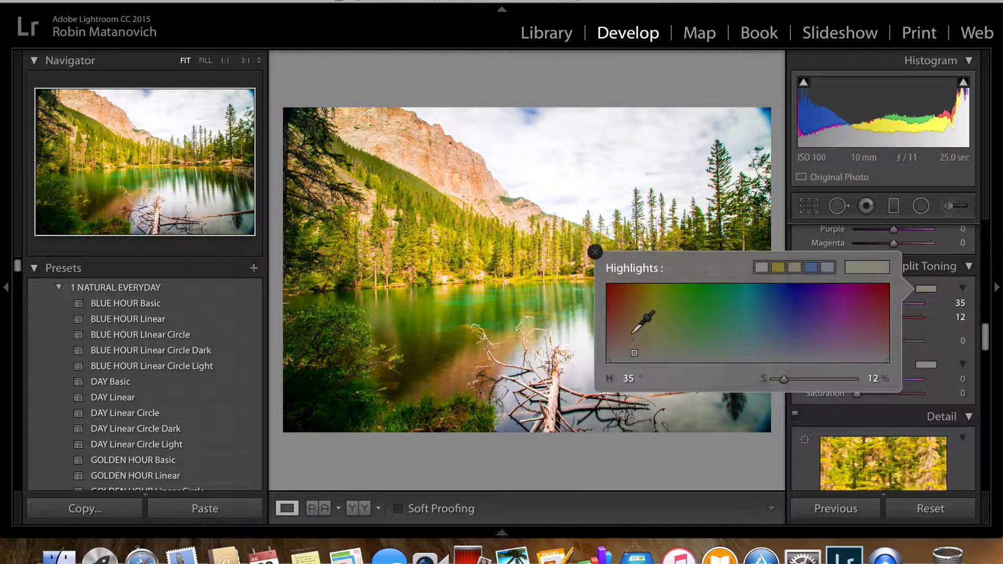
{"action": "left_click", "coordinate": [595, 253]}
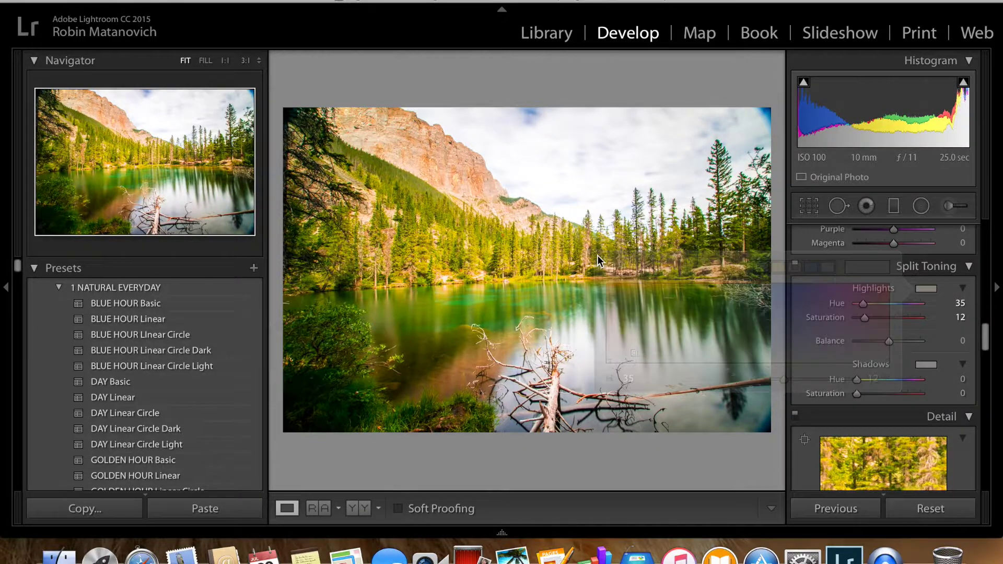
Tint the Split Toning shadows blue with hue 192 and saturation 13, and compare the photo with and without split toning
{"action": "left_click", "coordinate": [924, 364]}
{"action": "left_click", "coordinate": [757, 426]}
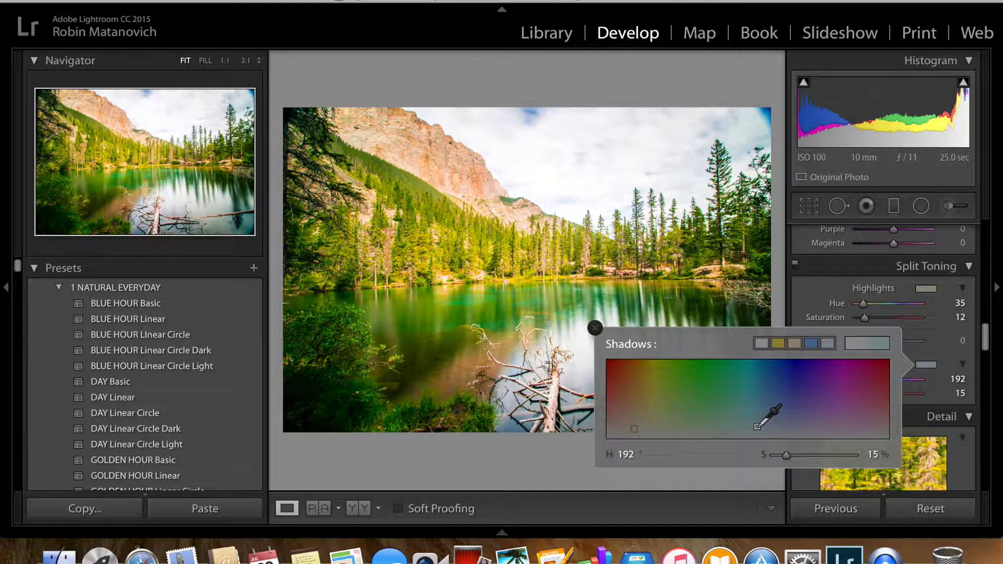
{"action": "left_click_drag", "start_coordinate": [756, 426], "coordinate": [756, 427]}
{"action": "left_click", "coordinate": [595, 328]}
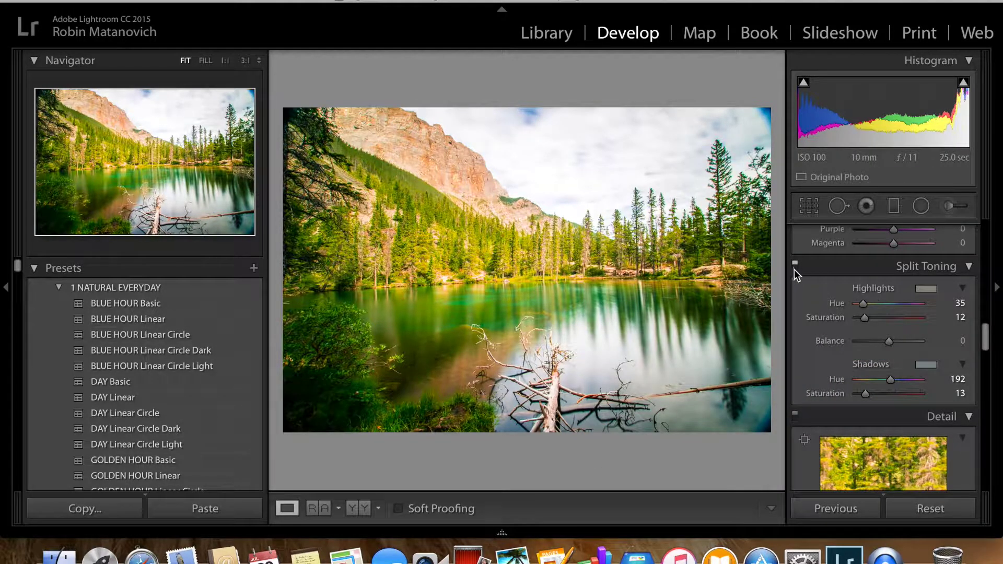
{"action": "left_click", "coordinate": [793, 270]}
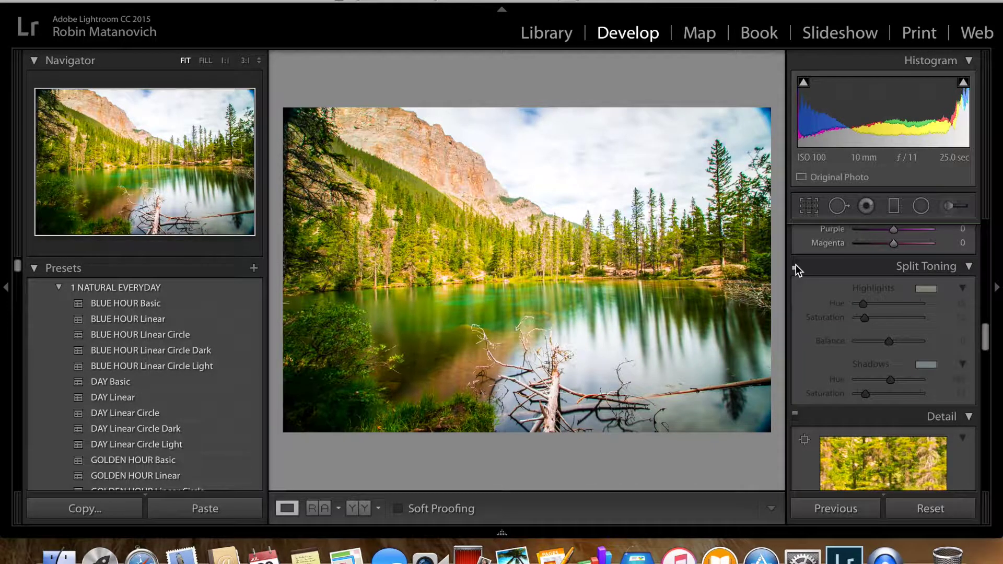
{"action": "left_click", "coordinate": [795, 265]}
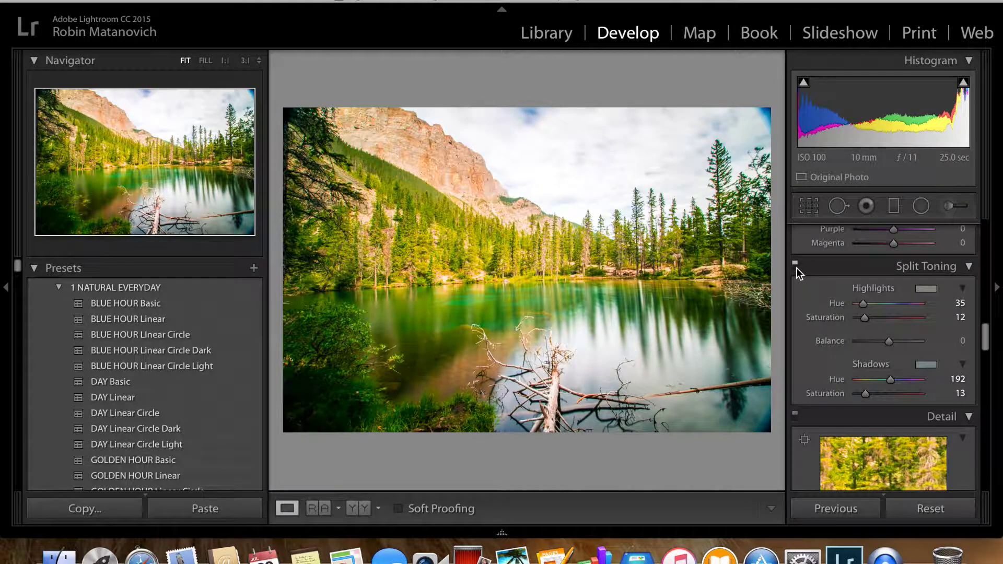
Adjust the Split Toning shadows tint to hue 183 and saturation 11, and compare the photo with and without split toning
{"action": "left_click", "coordinate": [927, 364]}
{"action": "left_click", "coordinate": [753, 420]}
{"action": "left_click_drag", "start_coordinate": [753, 420], "coordinate": [750, 424]}
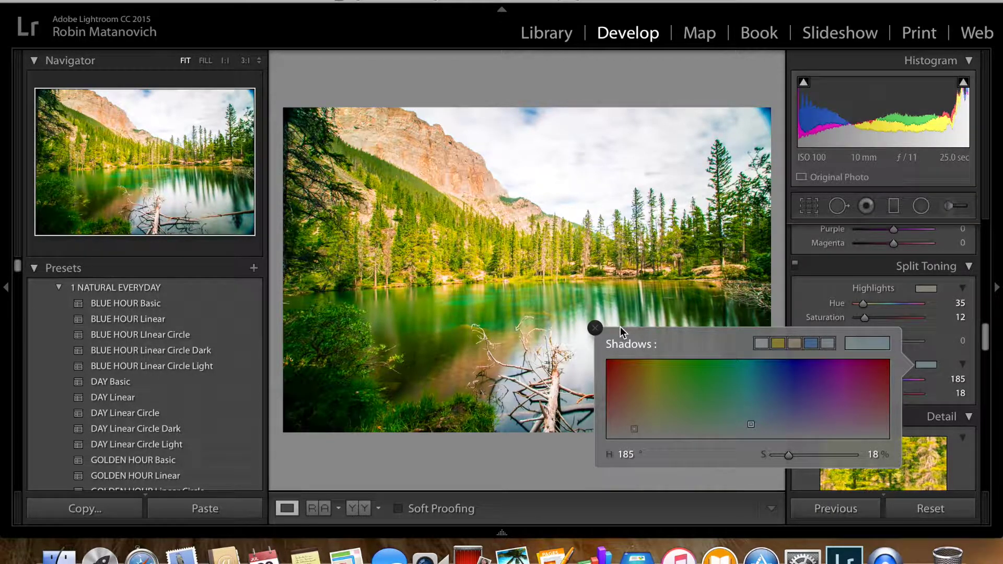
{"action": "left_click", "coordinate": [751, 428]}
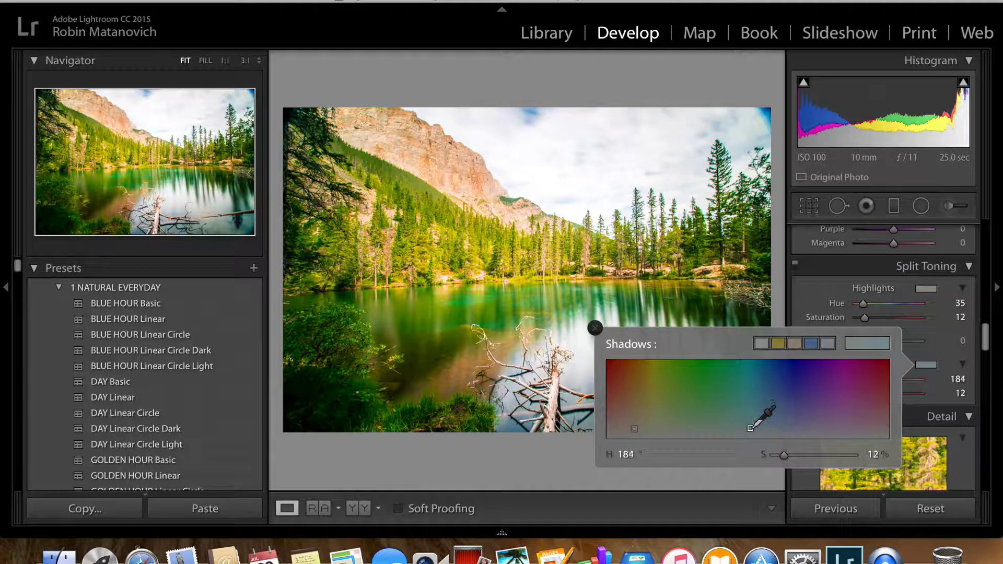
{"action": "left_click_drag", "start_coordinate": [751, 427], "coordinate": [750, 429]}
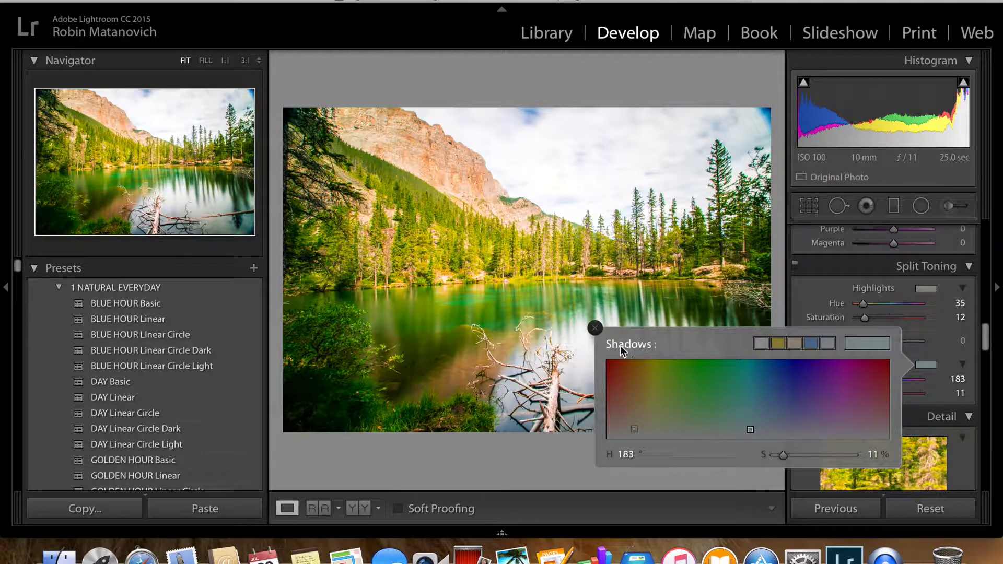
{"action": "left_click", "coordinate": [593, 328]}
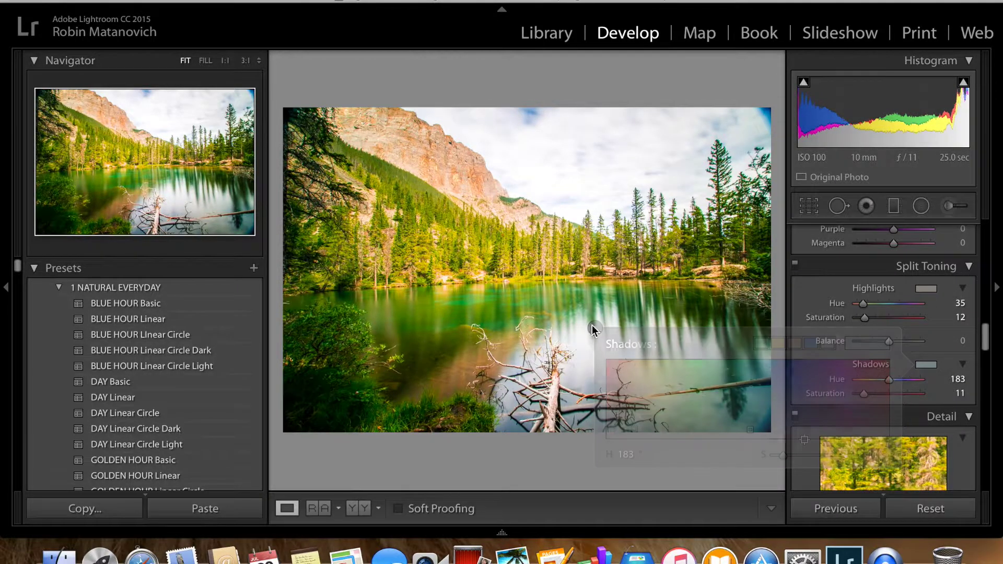
{"action": "left_click", "coordinate": [794, 267]}
{"action": "left_click", "coordinate": [795, 263]}
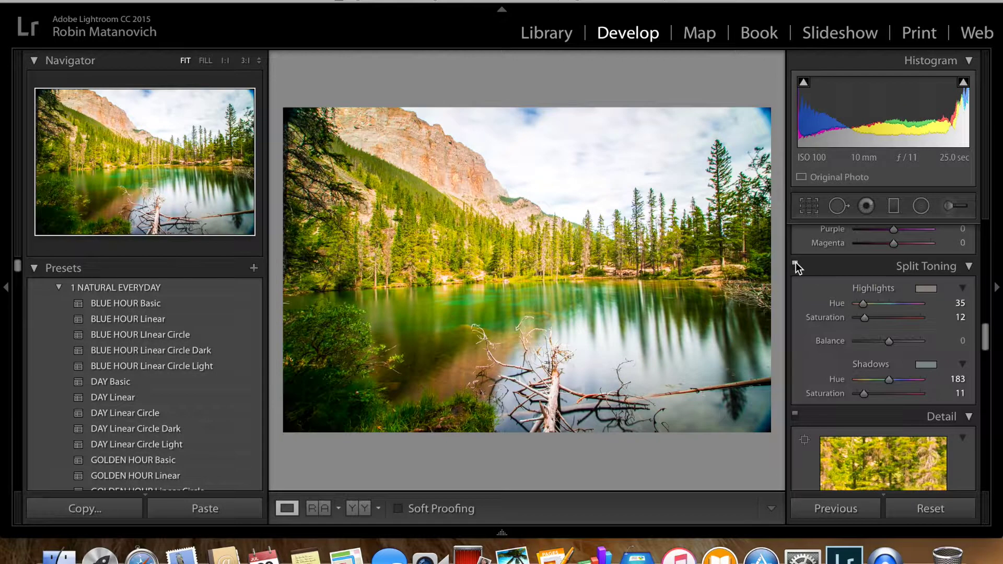
Sharpen the photo with a sharpening amount of 85 and masking of 80
{"action": "scroll", "coordinate": [882, 359], "scroll_direction": "down", "scroll_amount": 3}
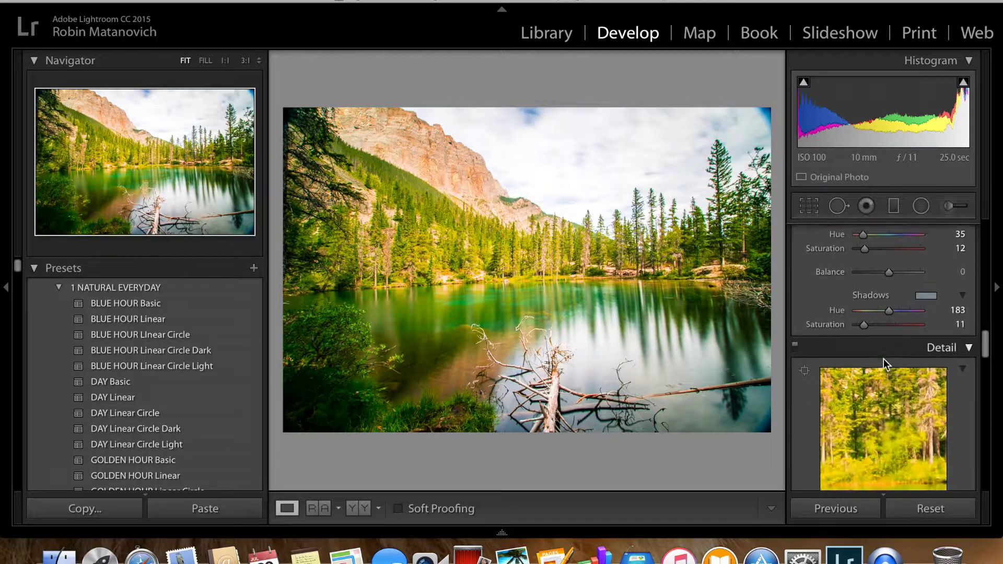
{"action": "scroll", "coordinate": [883, 358], "scroll_direction": "down", "scroll_amount": 4}
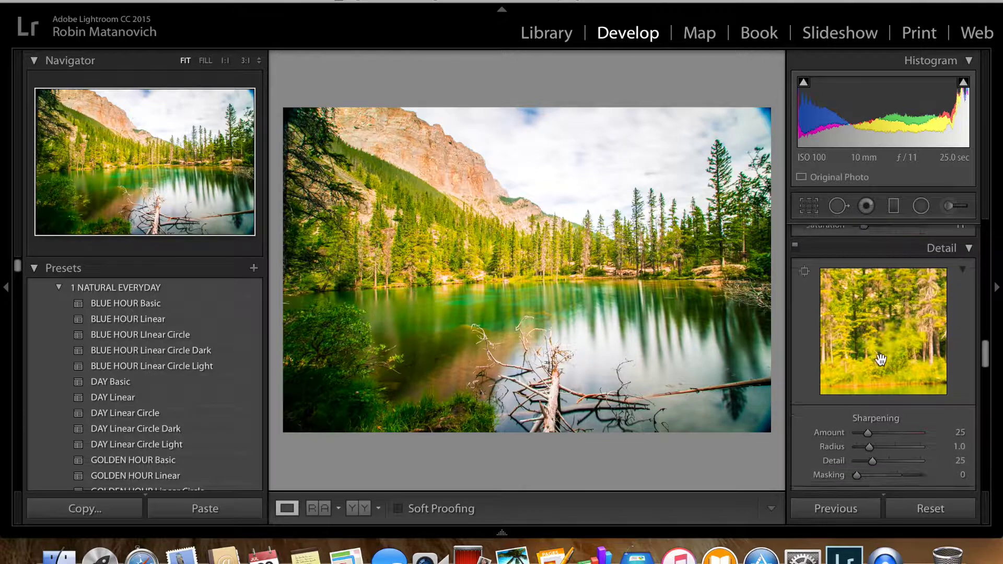
{"action": "left_click", "coordinate": [867, 435]}
{"action": "left_click_drag", "start_coordinate": [875, 434], "coordinate": [893, 436]}
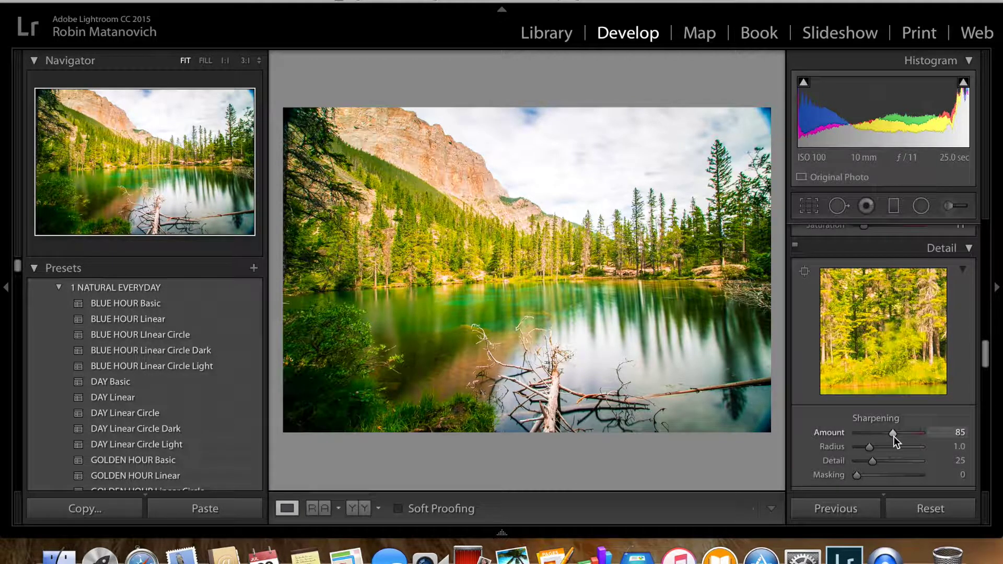
{"action": "scroll", "coordinate": [893, 423], "scroll_direction": "down", "scroll_amount": 5}
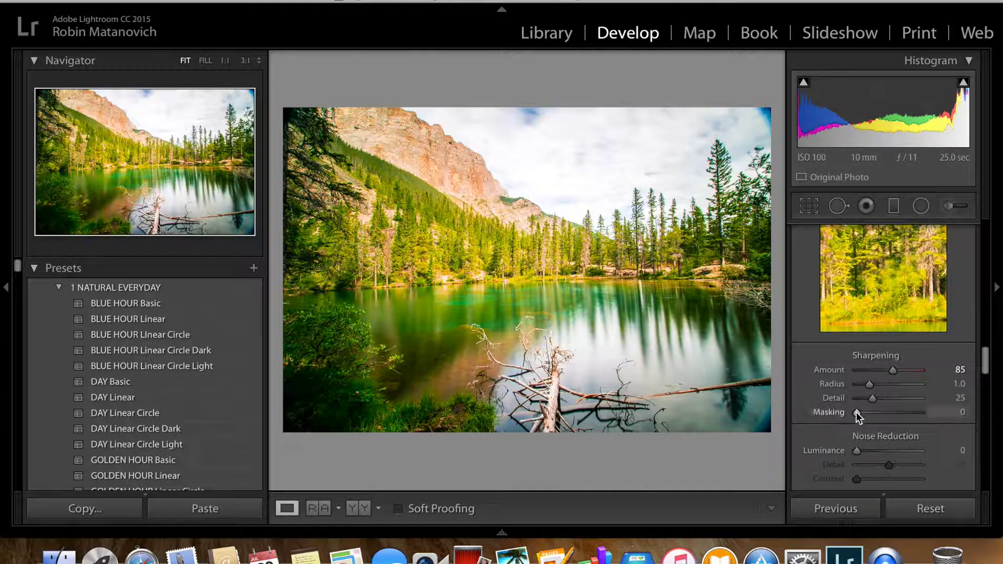
{"action": "key", "text": "alt"}
{"action": "left_click_drag", "start_coordinate": [856, 412], "coordinate": [907, 412]}
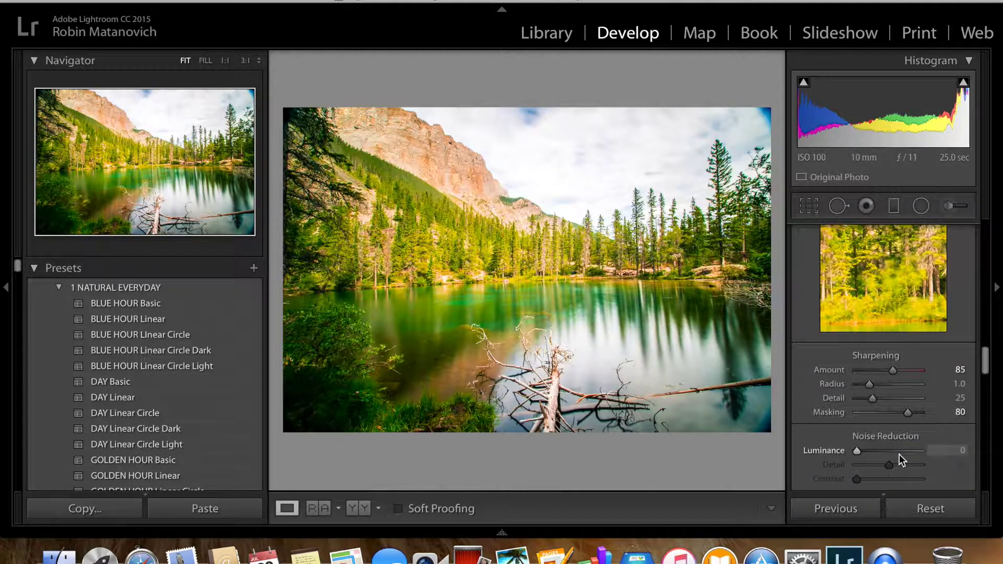
Raise the color noise reduction to 52
{"action": "scroll", "coordinate": [898, 454], "scroll_direction": "down", "scroll_amount": 5}
{"action": "scroll", "coordinate": [898, 454], "scroll_direction": "down", "scroll_amount": 5}
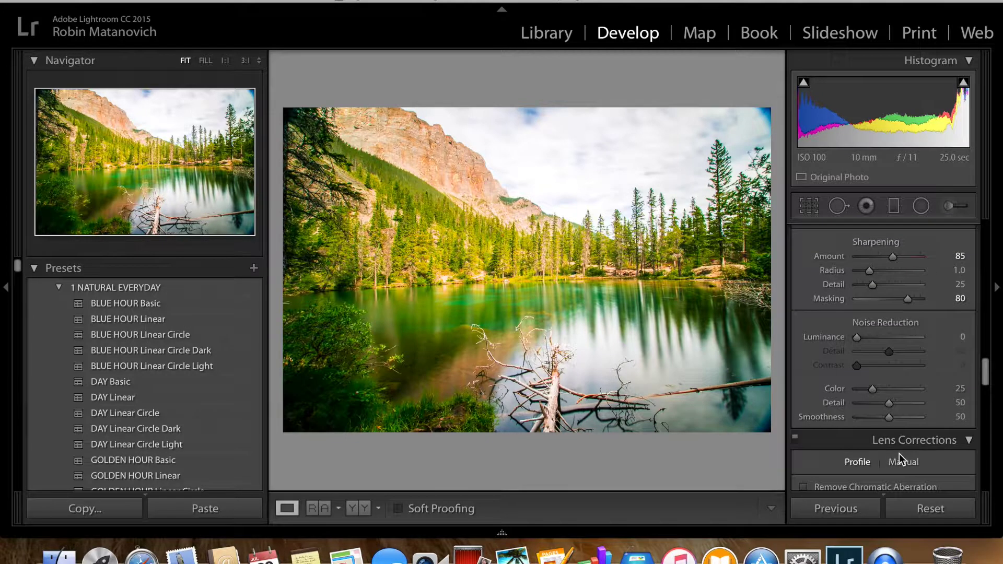
{"action": "left_click_drag", "start_coordinate": [872, 308], "coordinate": [890, 306]}
Remove chromatic aberration and enable lens profile corrections, and compare the photo with and without the profile correction
{"action": "scroll", "coordinate": [841, 413], "scroll_direction": "down", "scroll_amount": 1}
{"action": "scroll", "coordinate": [841, 412], "scroll_direction": "down", "scroll_amount": 1}
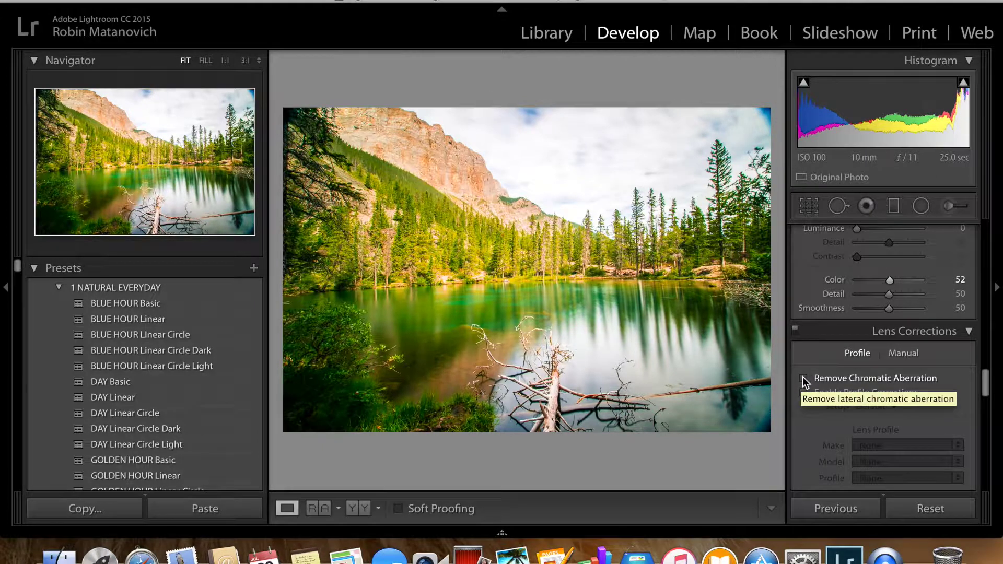
{"action": "left_click", "coordinate": [803, 377]}
{"action": "scroll", "coordinate": [839, 385], "scroll_direction": "down", "scroll_amount": 2}
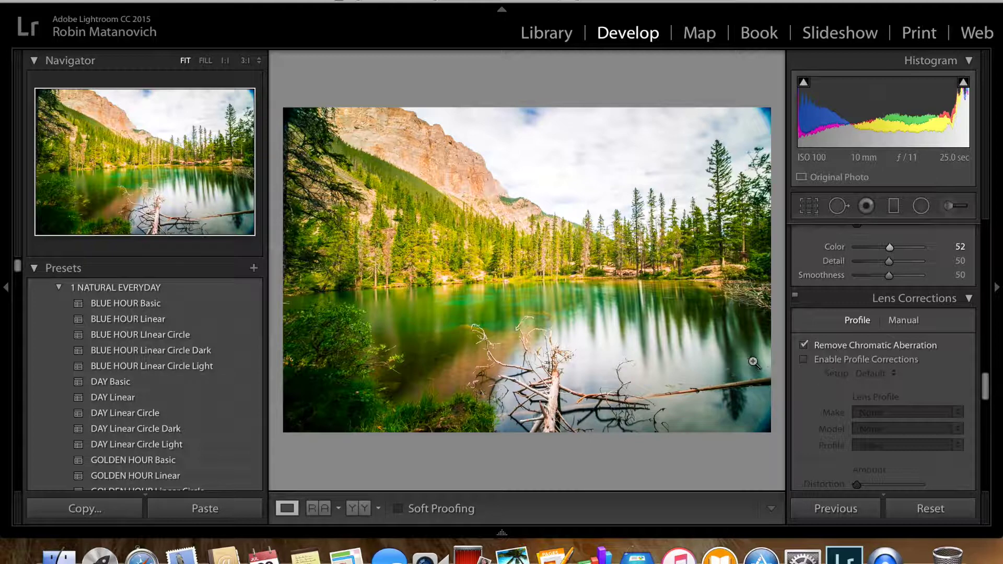
{"action": "left_click", "coordinate": [804, 361]}
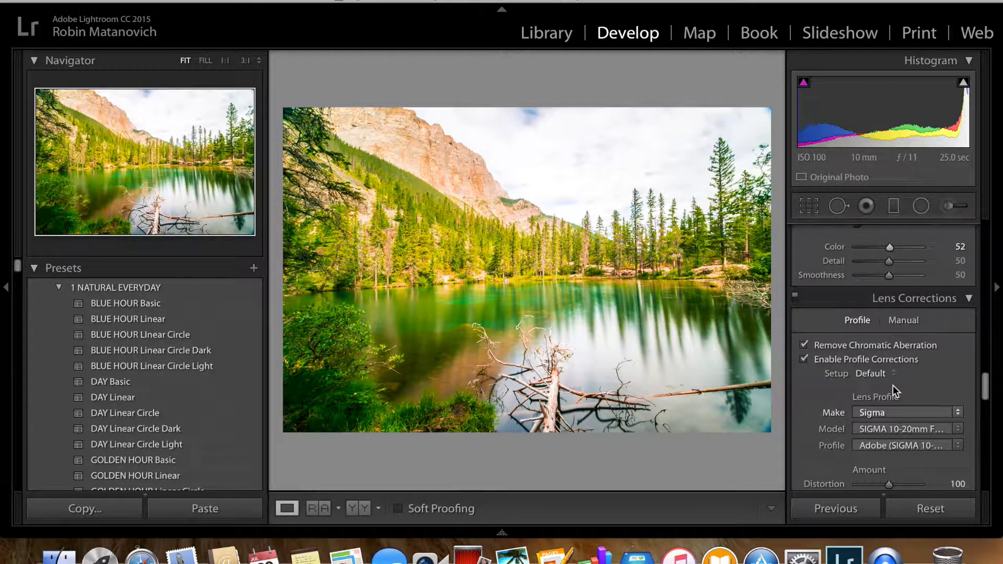
{"action": "scroll", "coordinate": [899, 405], "scroll_direction": "down", "scroll_amount": 2}
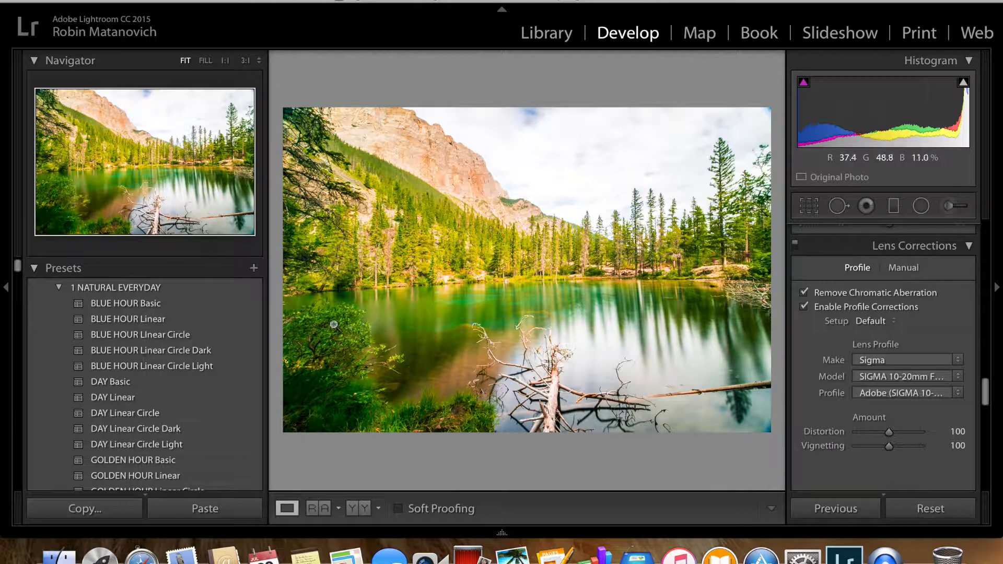
{"action": "left_click", "coordinate": [802, 305]}
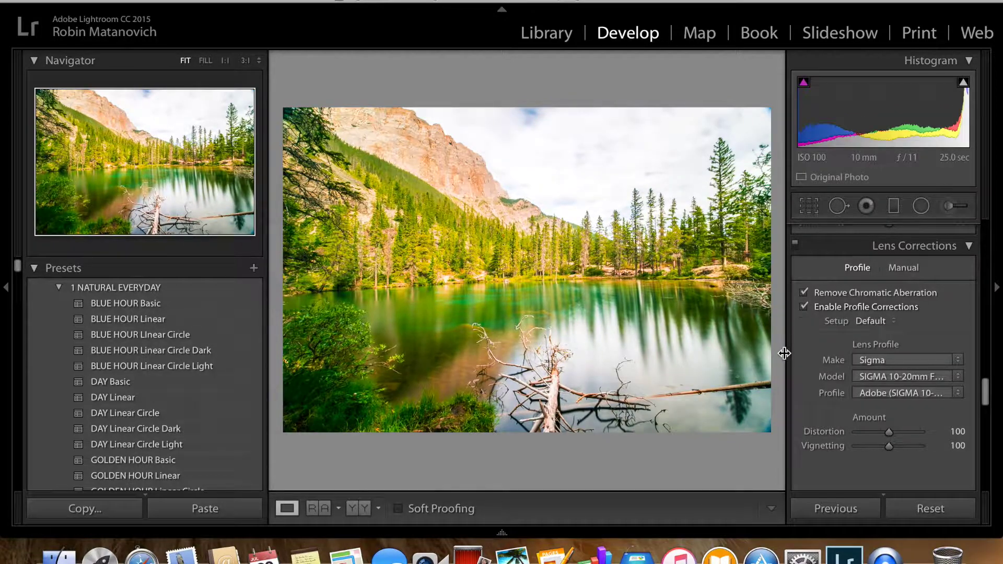
Check that the lens profile make is Sigma and choose SIGMA 10-20mm F3.5 EX DC HSM as the model
{"action": "left_click", "coordinate": [959, 360]}
{"action": "left_click", "coordinate": [936, 358]}
{"action": "left_click", "coordinate": [956, 378]}
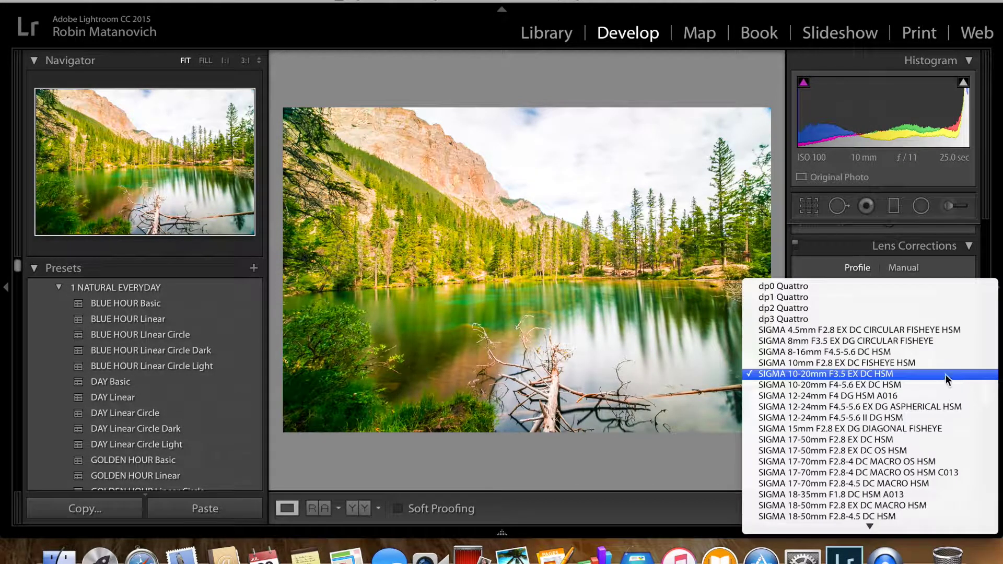
{"action": "left_click", "coordinate": [945, 374]}
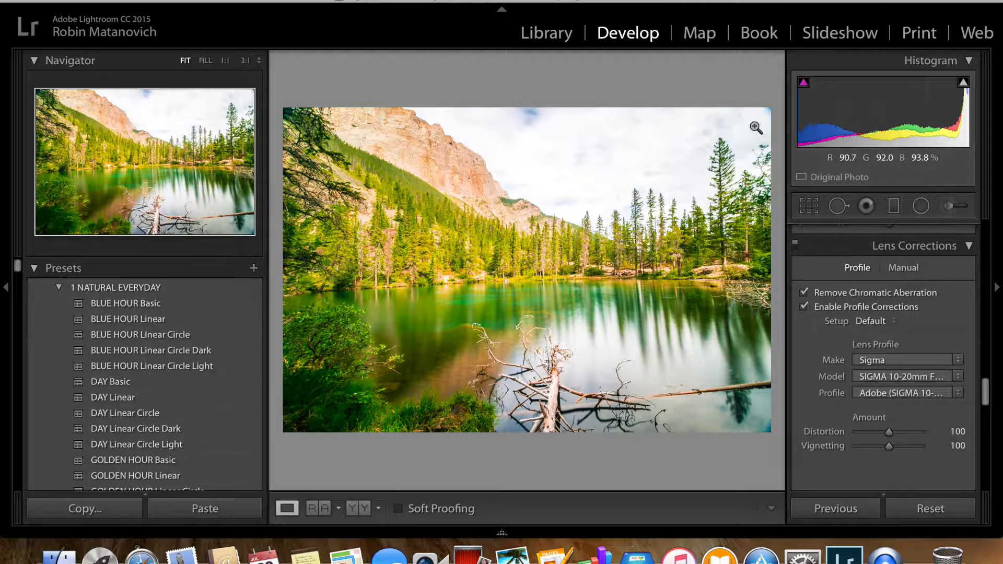
Crop the photo slightly narrower on both its left and right edges and apply the crop
{"action": "left_click", "coordinate": [810, 206]}
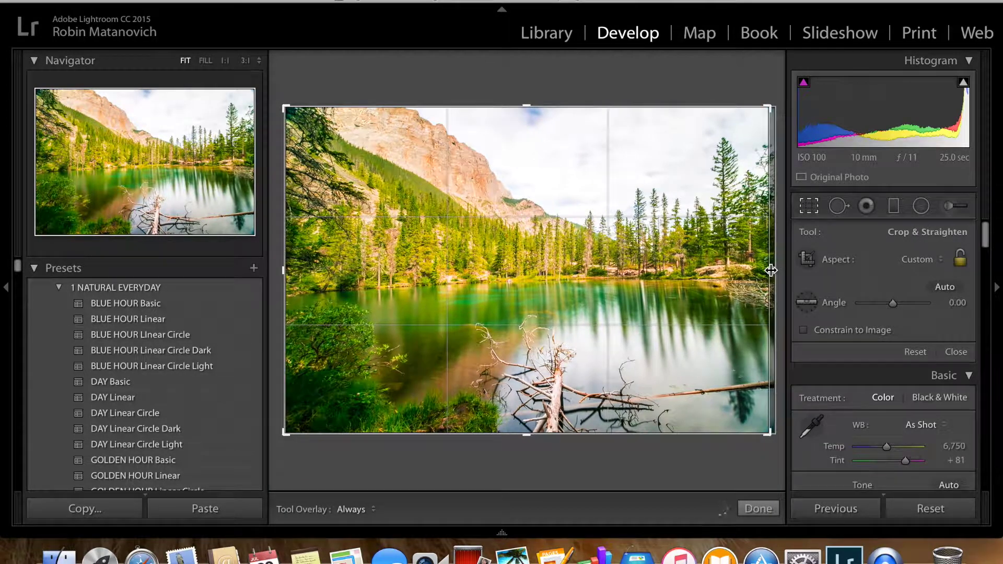
{"action": "left_click_drag", "start_coordinate": [773, 270], "coordinate": [767, 270]}
{"action": "left_click_drag", "start_coordinate": [283, 260], "coordinate": [291, 267]}
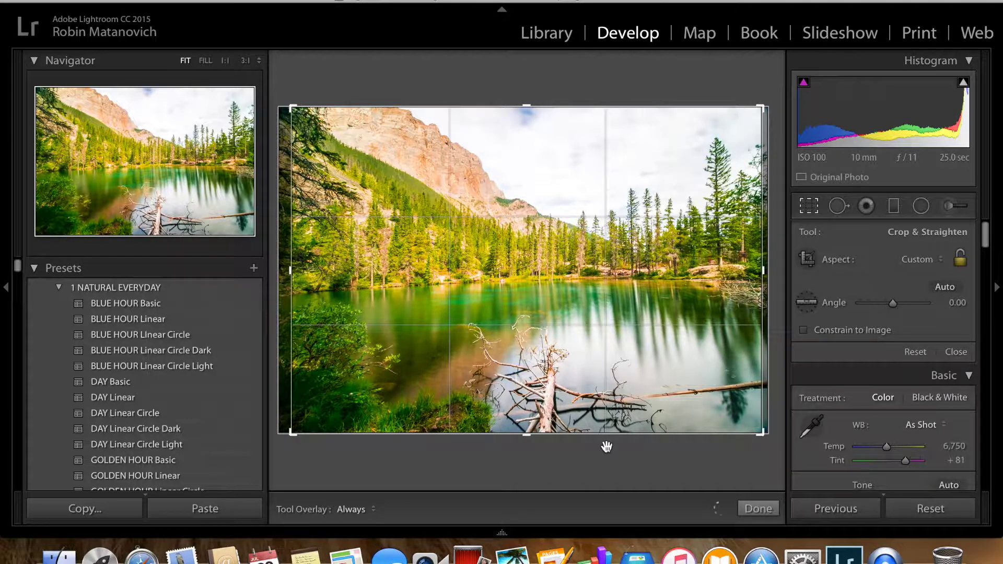
{"action": "left_click", "coordinate": [758, 509]}
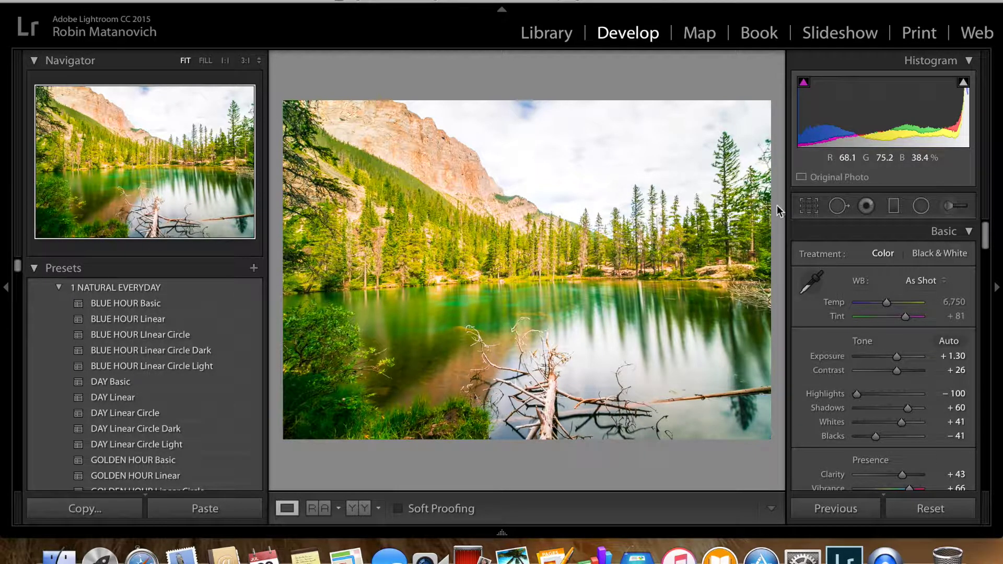
Straighten the photo along the far shoreline of the lake to an angle of 0.55 and apply the crop
{"action": "left_click", "coordinate": [804, 205]}
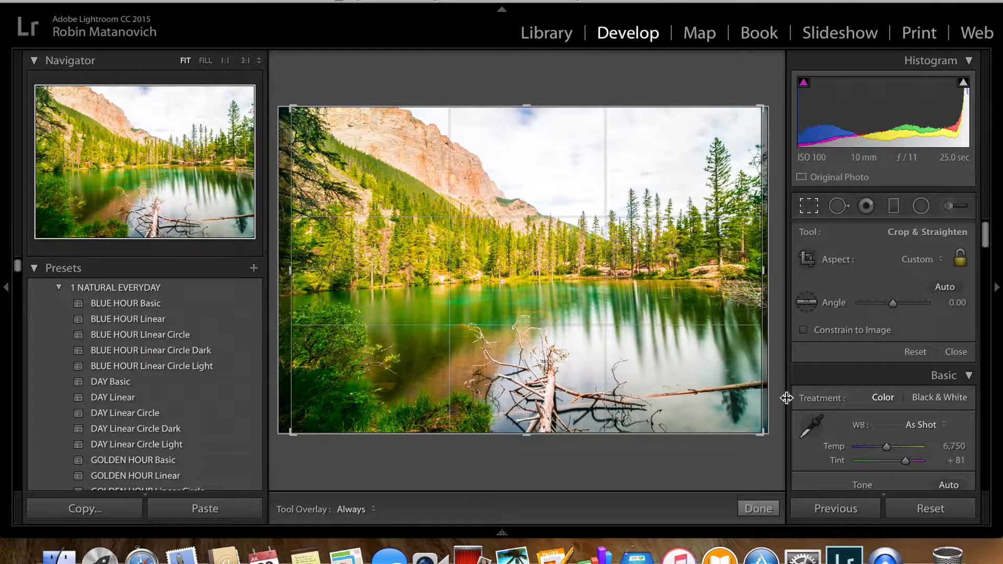
{"action": "left_click_drag", "start_coordinate": [770, 440], "coordinate": [770, 437]}
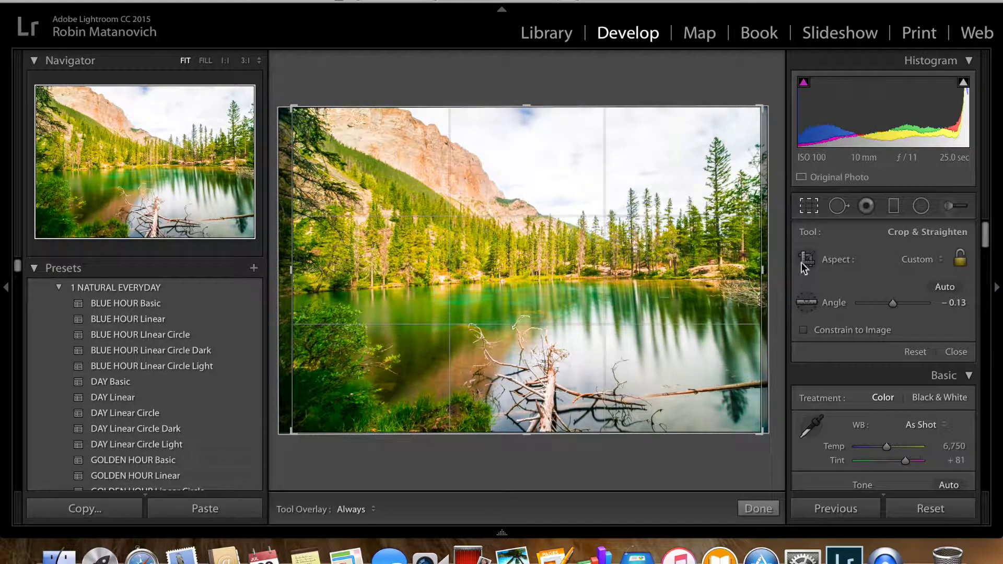
{"action": "left_click", "coordinate": [807, 303]}
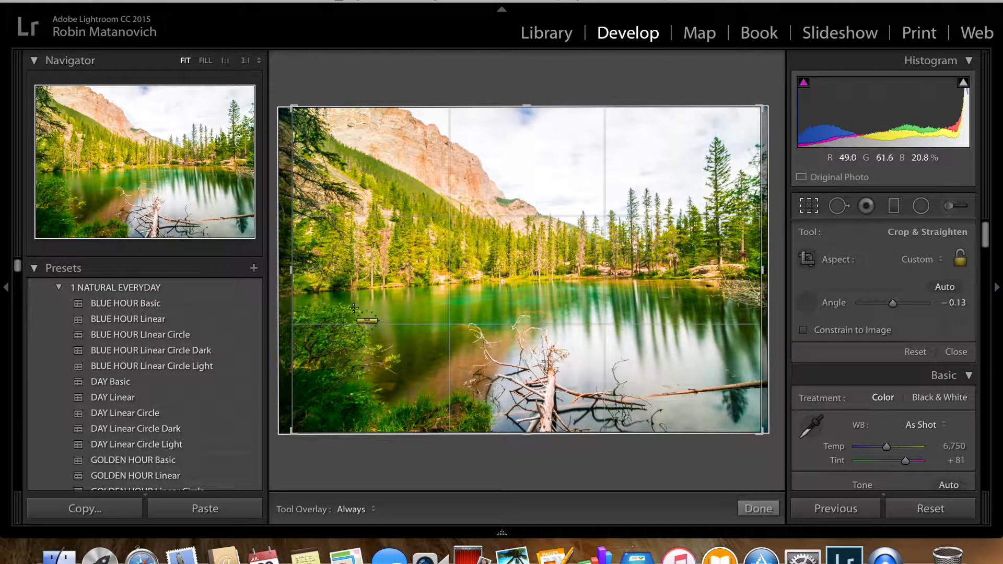
{"action": "left_click_drag", "start_coordinate": [336, 298], "coordinate": [738, 305]}
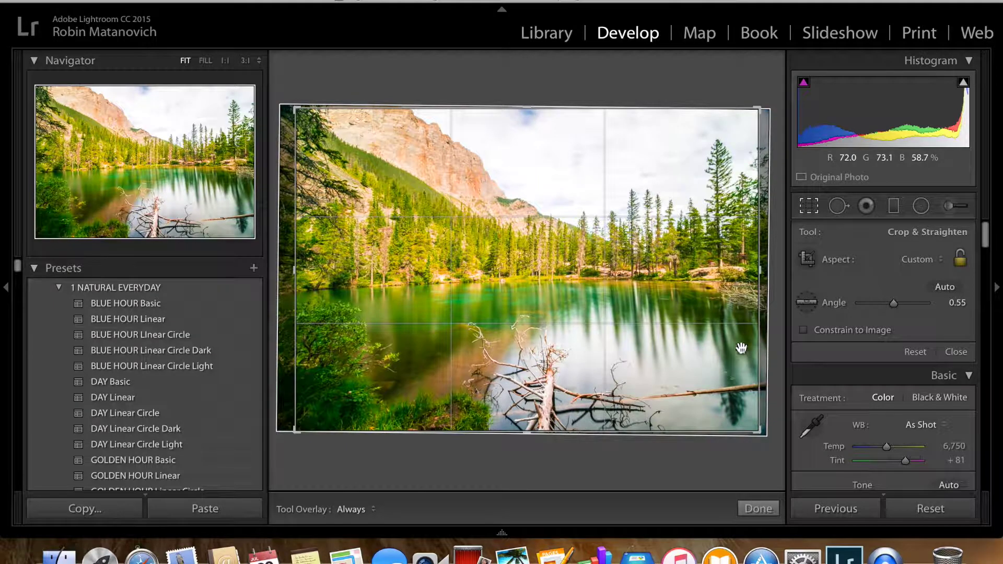
{"action": "left_click", "coordinate": [777, 505]}
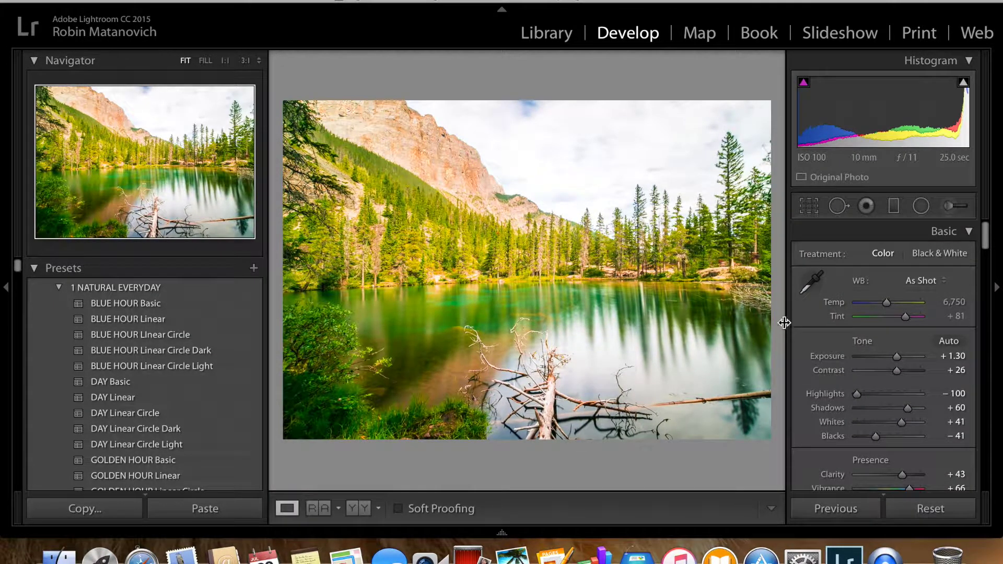
Darken the photo's corners with a Highlight Priority post-crop vignette amount of -13
{"action": "scroll", "coordinate": [899, 337], "scroll_direction": "down", "scroll_amount": 15}
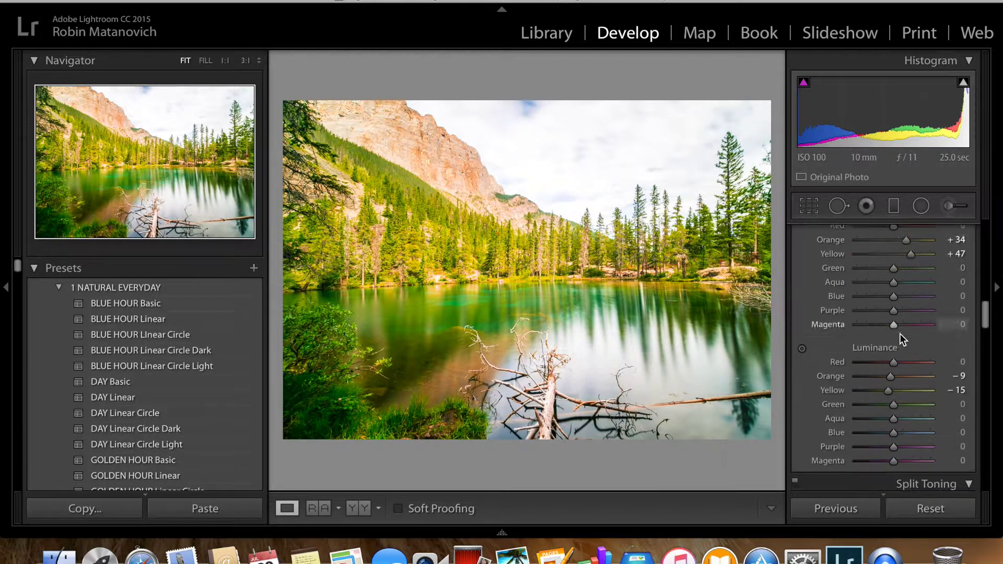
{"action": "scroll", "coordinate": [899, 339], "scroll_direction": "down", "scroll_amount": 12}
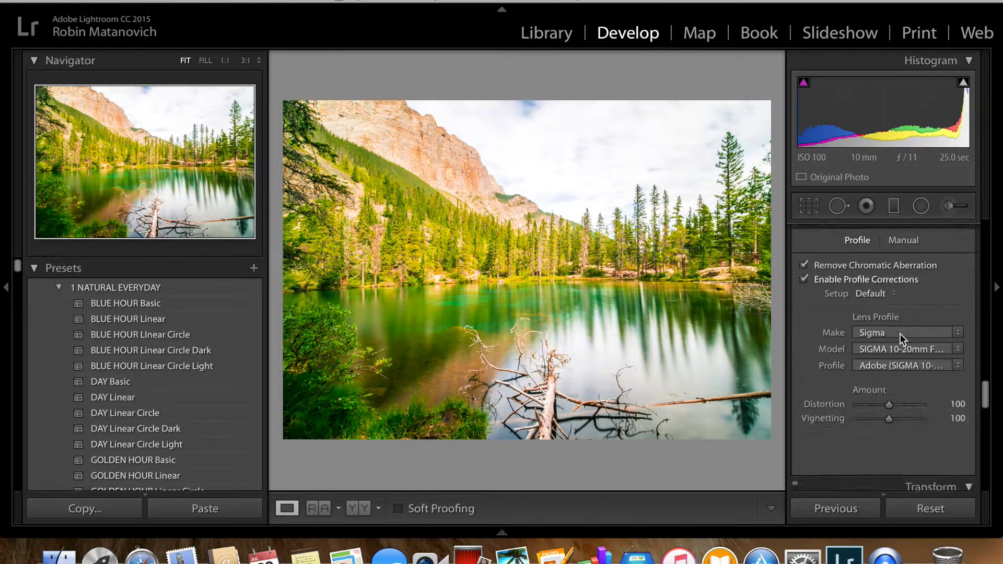
{"action": "scroll", "coordinate": [899, 337], "scroll_direction": "down", "scroll_amount": 6}
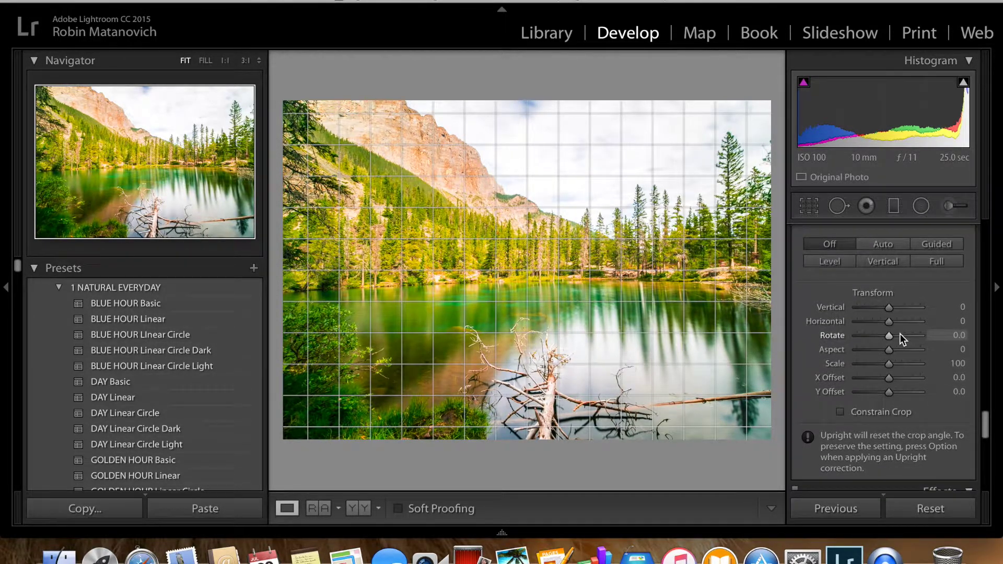
{"action": "scroll", "coordinate": [899, 337], "scroll_direction": "down", "scroll_amount": 2}
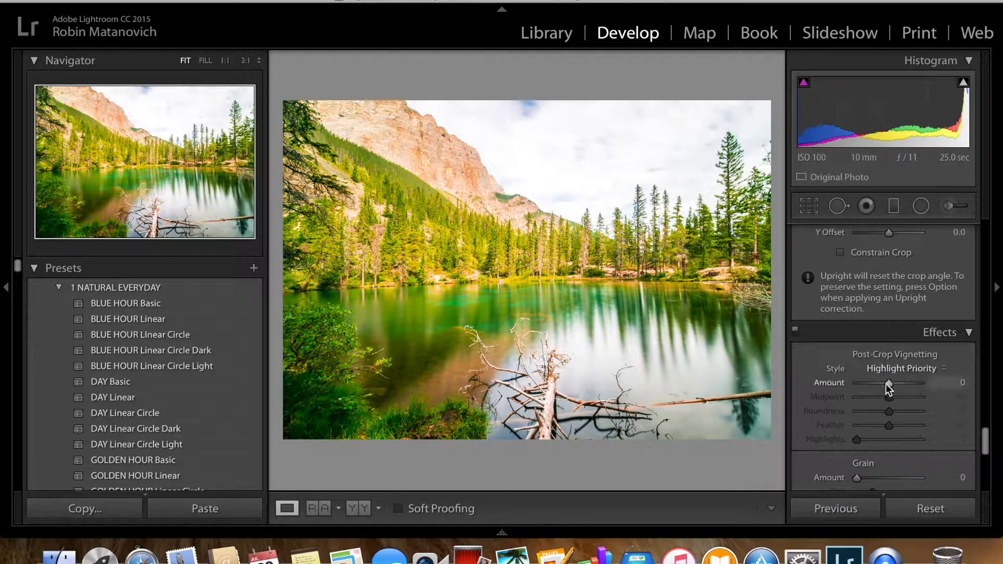
{"action": "left_click_drag", "start_coordinate": [888, 384], "coordinate": [887, 384]}
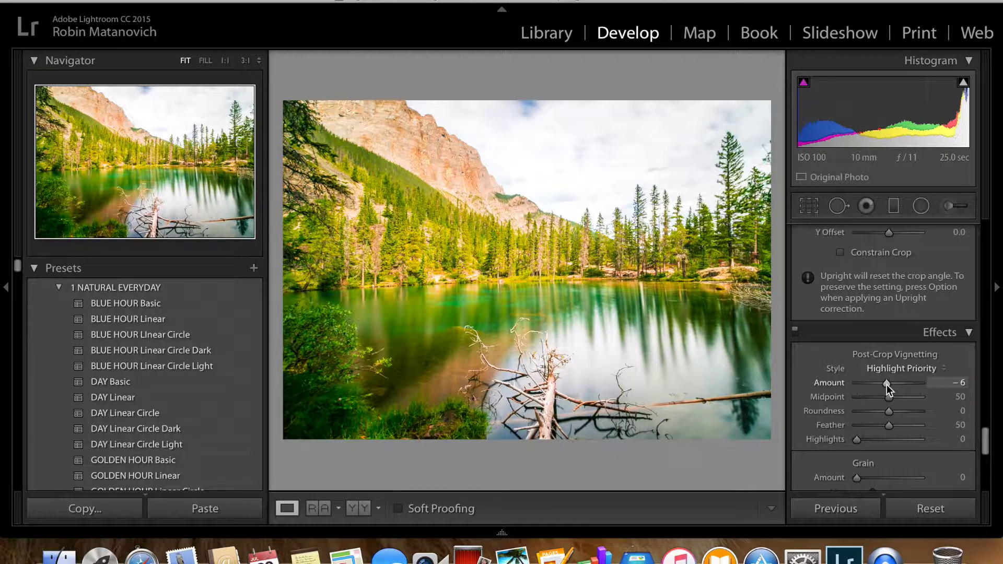
{"action": "left_click_drag", "start_coordinate": [886, 385], "coordinate": [882, 384]}
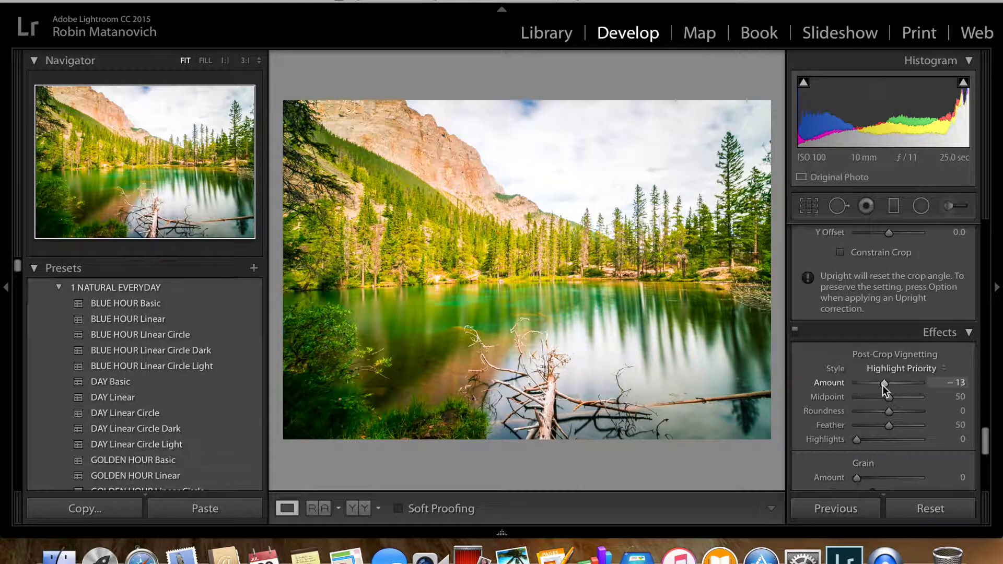
{"action": "left_click_drag", "start_coordinate": [882, 385], "coordinate": [882, 386]}
{"action": "scroll", "coordinate": [875, 434], "scroll_direction": "down", "scroll_amount": 1}
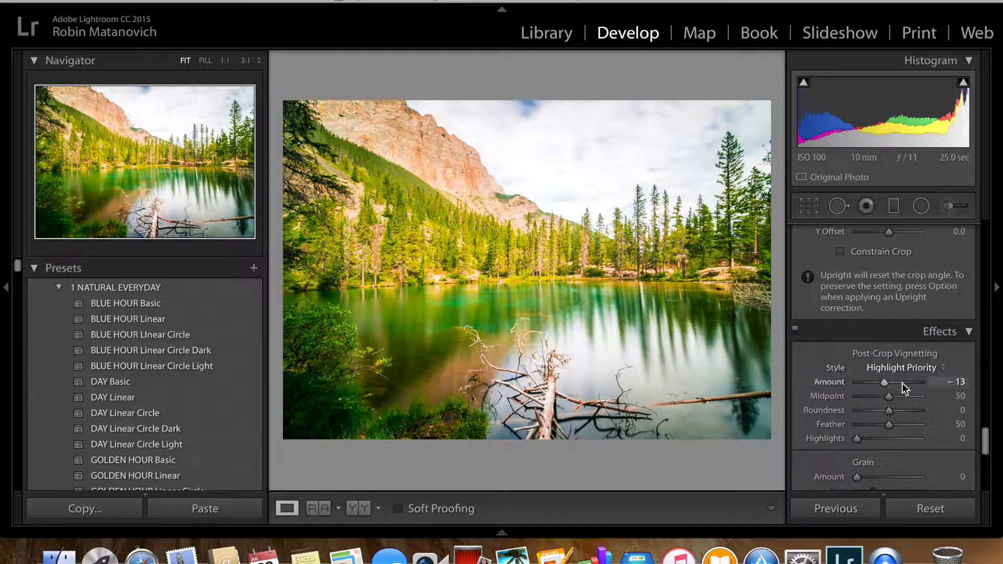
Try the Camera Landscape profile in Camera Calibration
{"action": "scroll", "coordinate": [906, 373], "scroll_direction": "down", "scroll_amount": 3}
{"action": "scroll", "coordinate": [901, 384], "scroll_direction": "down", "scroll_amount": 8}
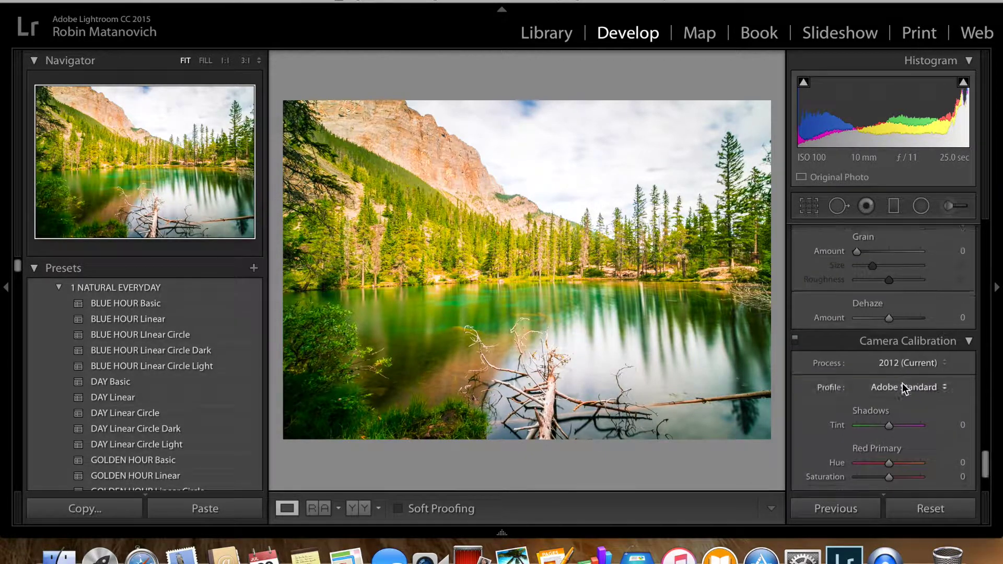
{"action": "scroll", "coordinate": [905, 375], "scroll_direction": "down", "scroll_amount": 2}
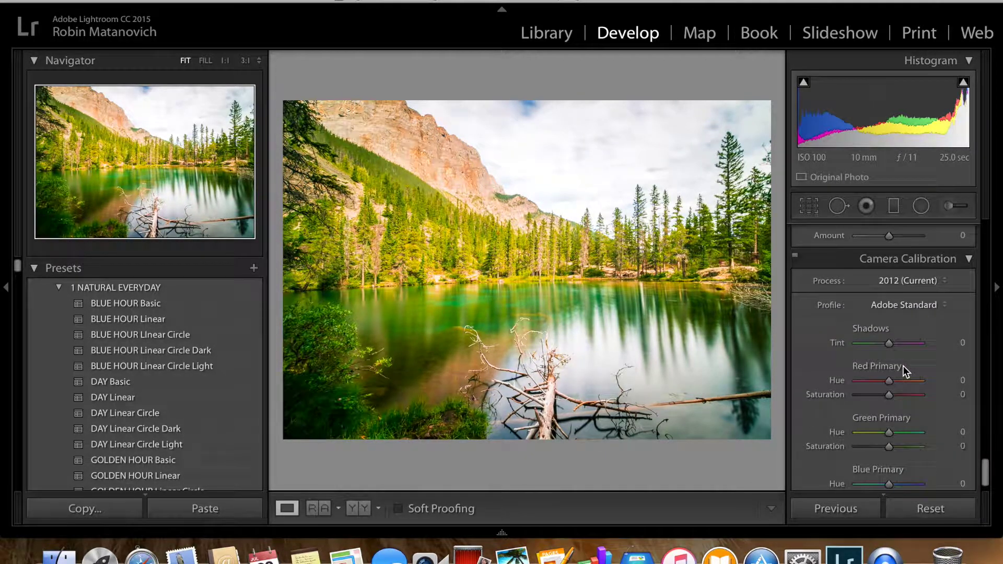
{"action": "left_click", "coordinate": [942, 307]}
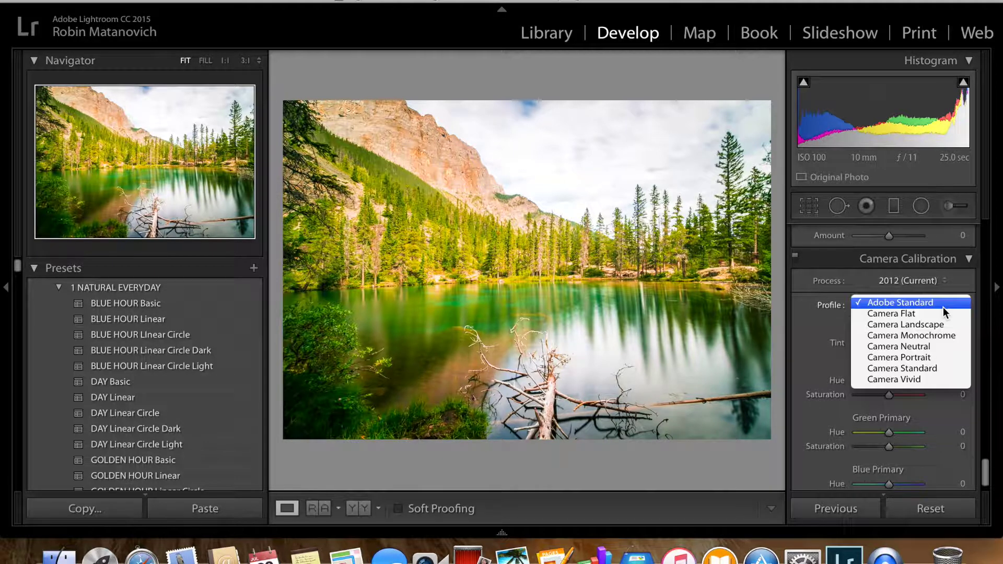
{"action": "key", "text": "Escape"}
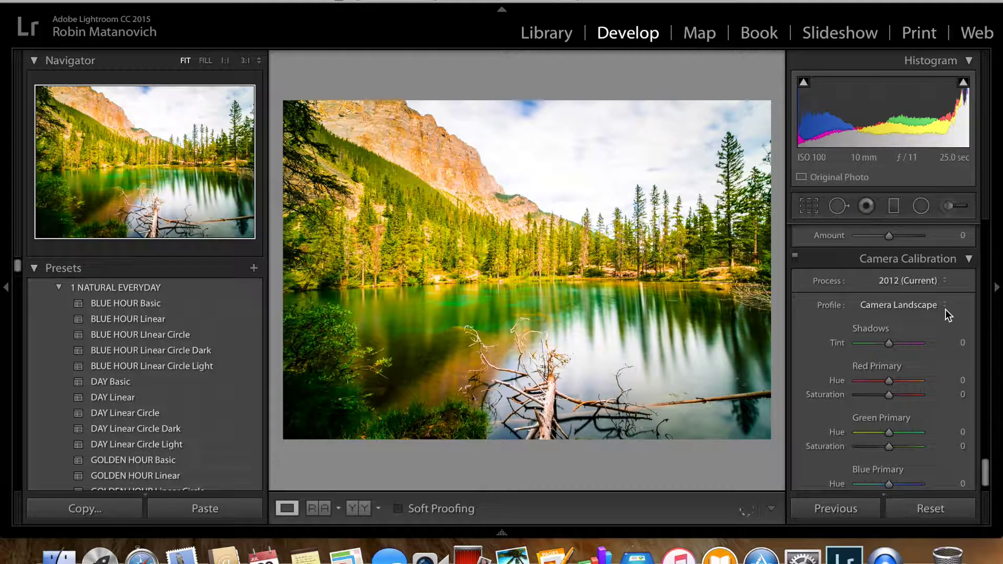
Try the Camera Standard profile in Camera Calibration, and settle on the Adobe Standard profile
{"action": "left_click", "coordinate": [944, 308]}
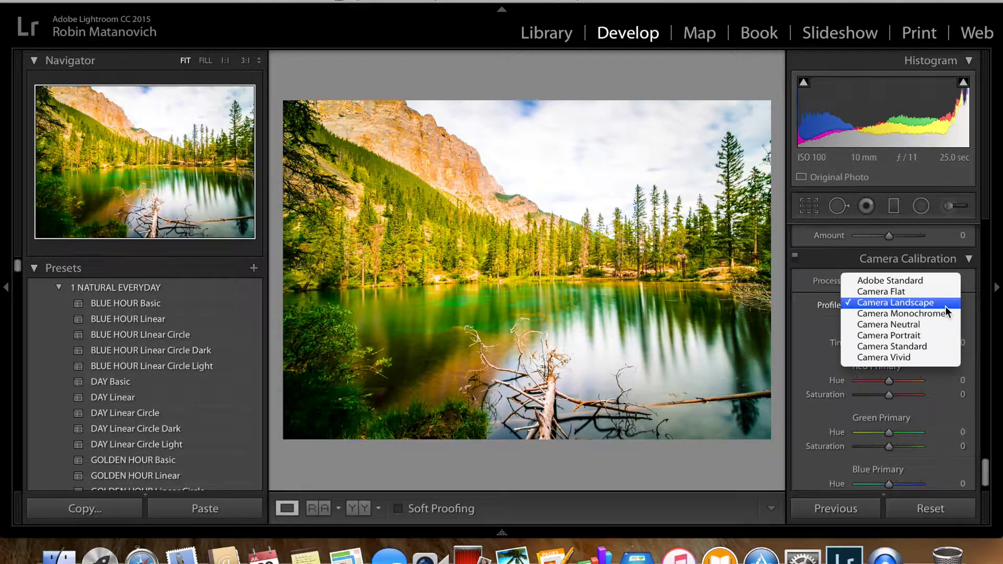
{"action": "left_click", "coordinate": [932, 345]}
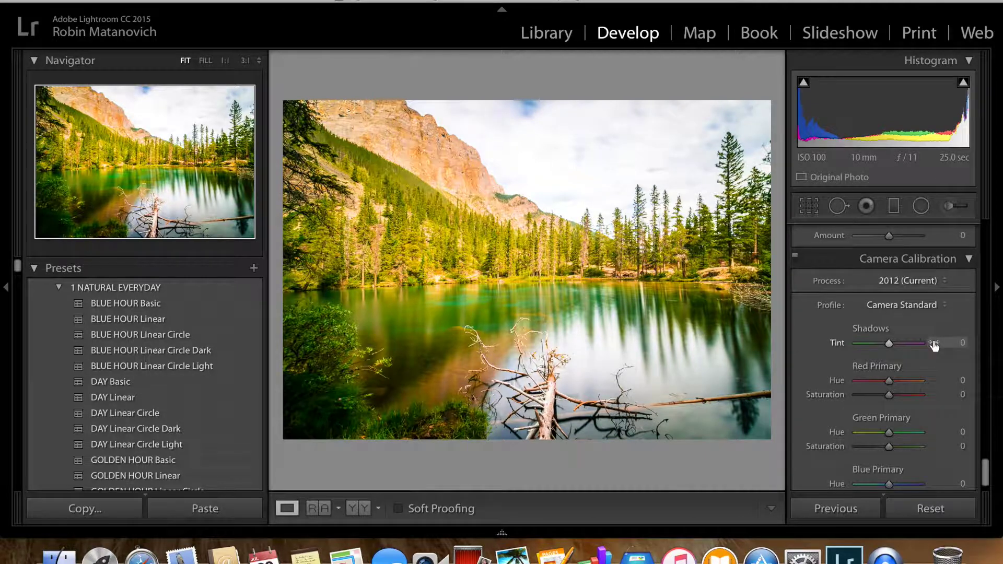
{"action": "left_click", "coordinate": [945, 306]}
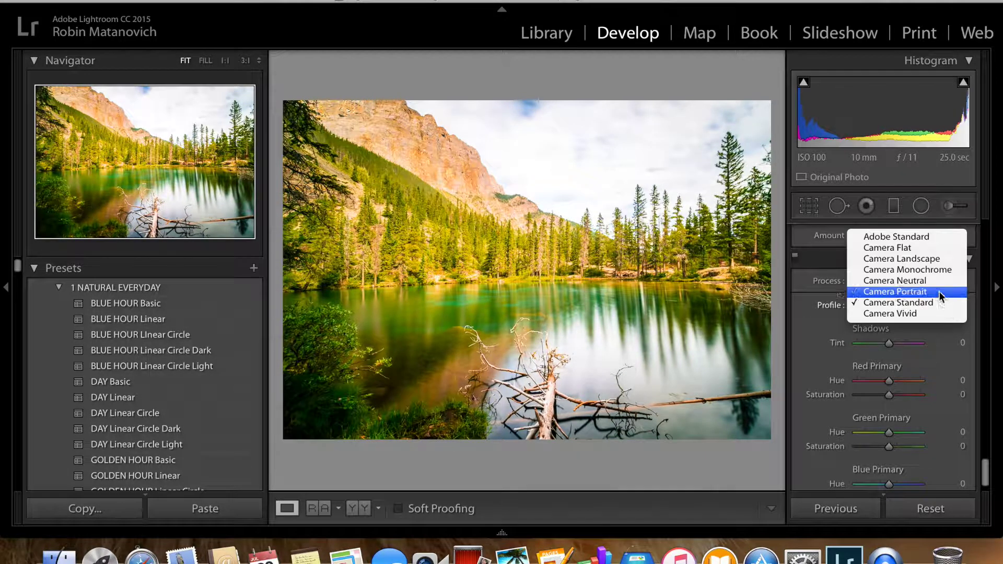
{"action": "left_click", "coordinate": [920, 235]}
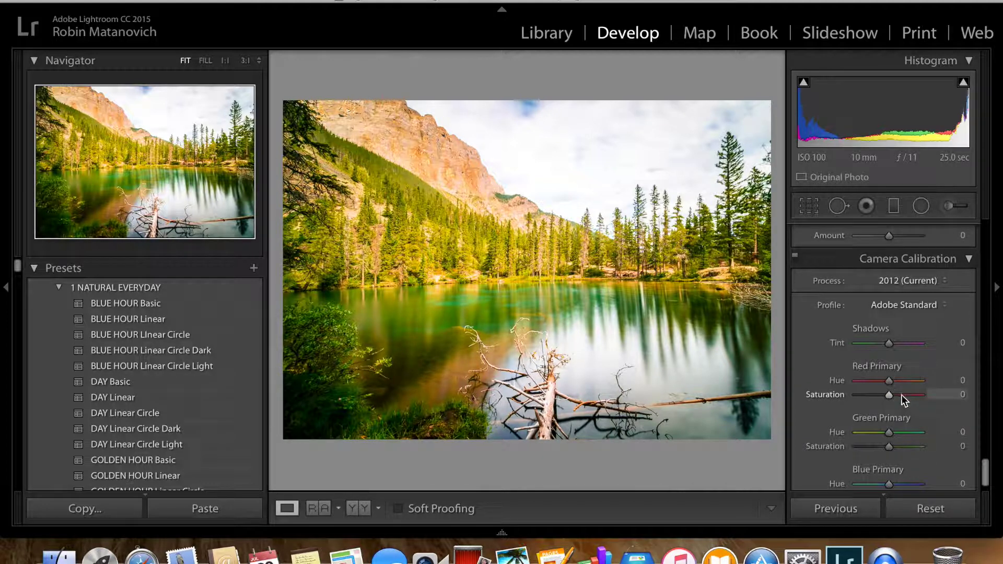
In Camera Calibration, set the Red Primary saturation to +6 and the Green Primary saturation to +14
{"action": "scroll", "coordinate": [895, 387], "scroll_direction": "down", "scroll_amount": 2}
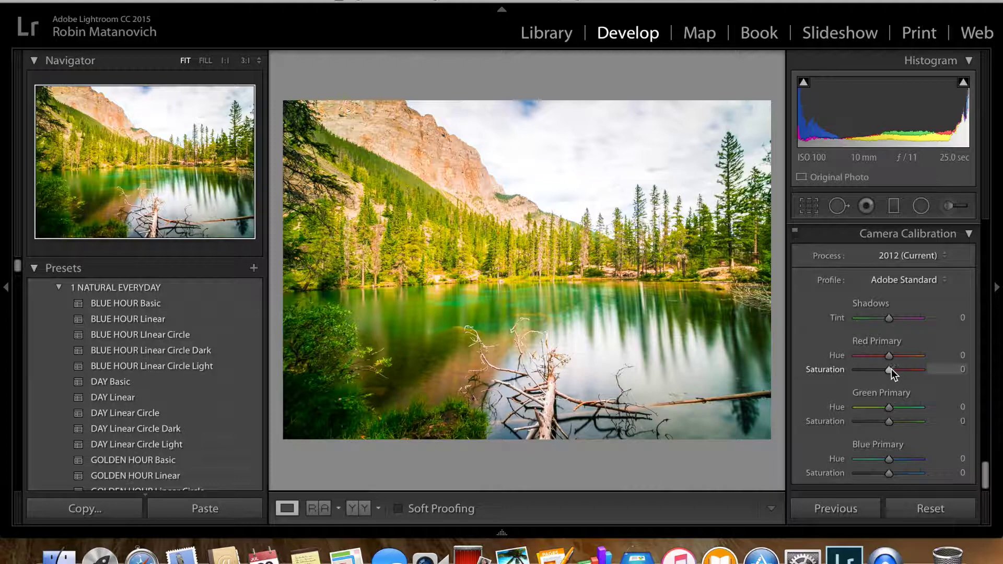
{"action": "left_click_drag", "start_coordinate": [888, 371], "coordinate": [890, 372]}
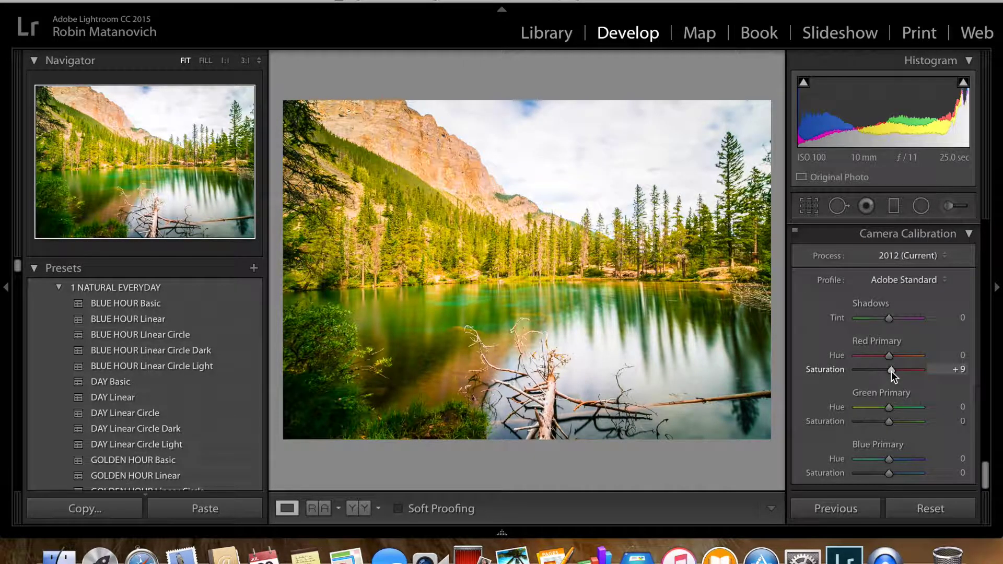
{"action": "left_click_drag", "start_coordinate": [891, 371], "coordinate": [889, 371]}
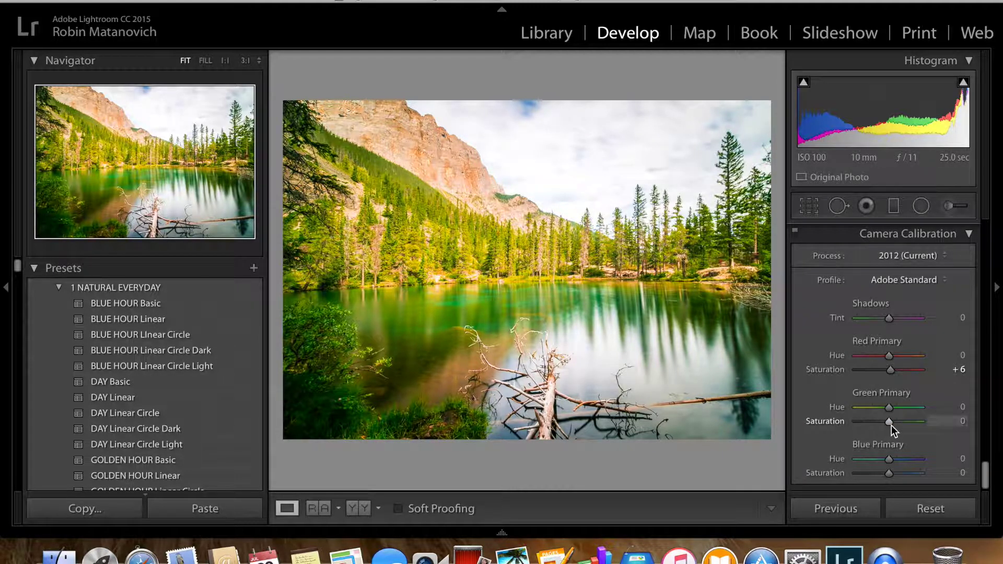
{"action": "scroll", "coordinate": [890, 424], "scroll_direction": "up", "scroll_amount": 4}
{"action": "left_click_drag", "start_coordinate": [886, 420], "coordinate": [892, 421]}
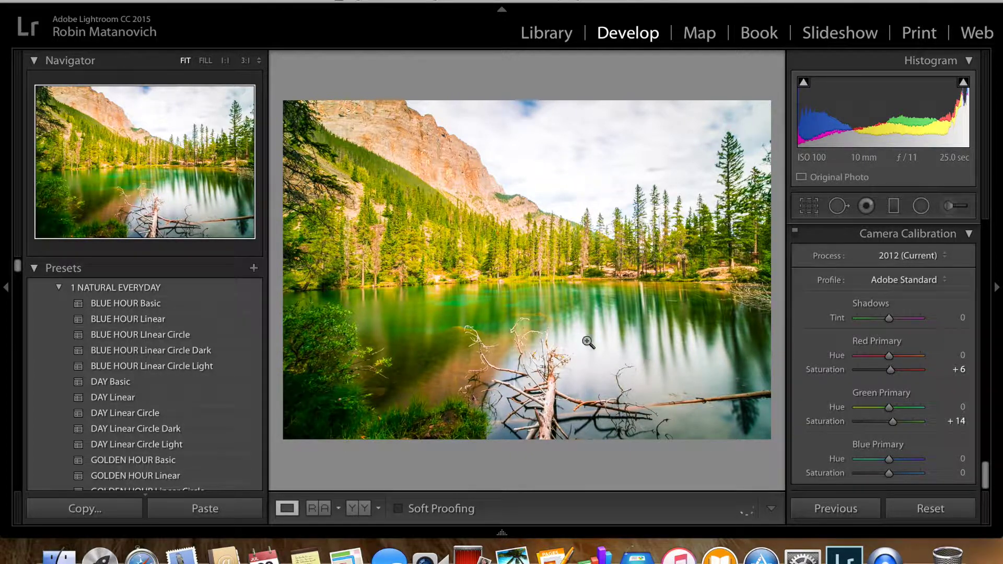
Reset all Adjustment Brush effect values and set the brush's Clarity to 84
{"action": "scroll", "coordinate": [875, 431], "scroll_direction": "up", "scroll_amount": 1}
{"action": "scroll", "coordinate": [875, 431], "scroll_direction": "down", "scroll_amount": 1}
{"action": "scroll", "coordinate": [875, 431], "scroll_direction": "up", "scroll_amount": 1}
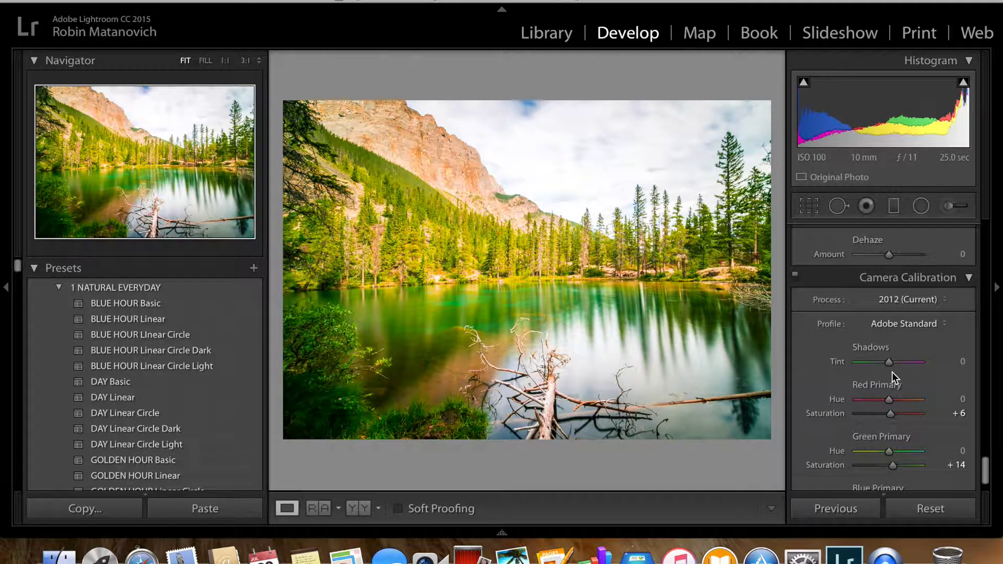
{"action": "scroll", "coordinate": [892, 372], "scroll_direction": "up", "scroll_amount": 2}
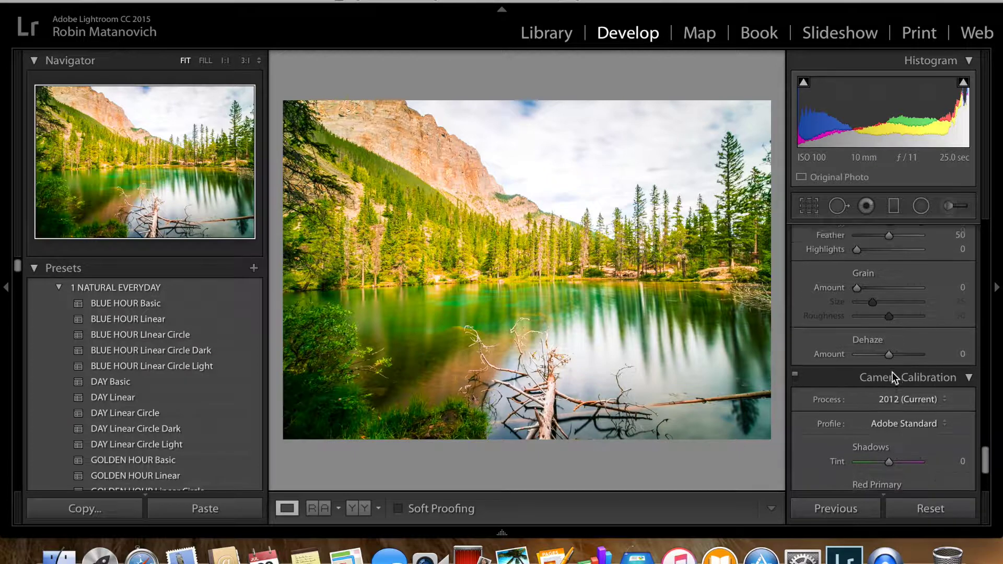
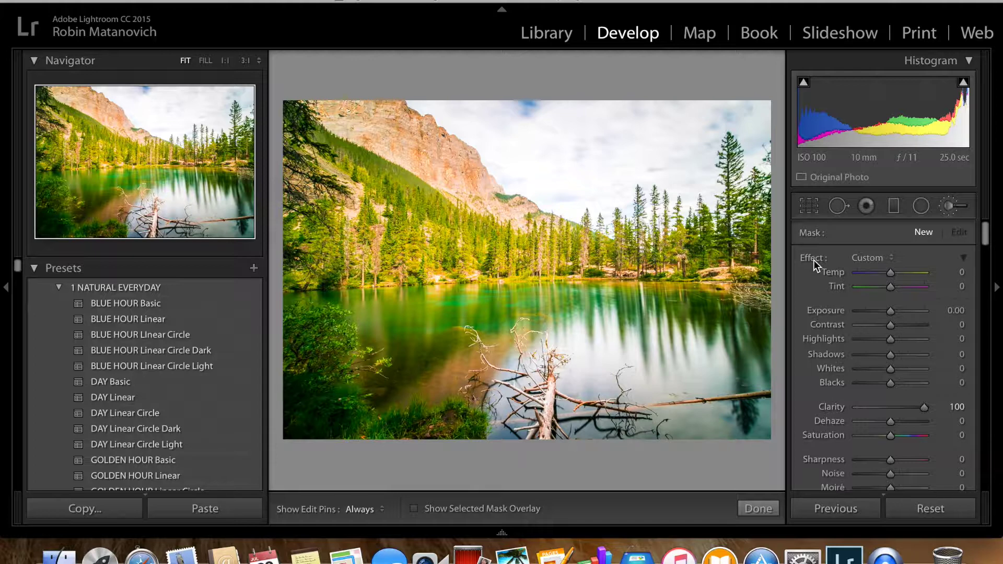
{"action": "key", "text": "alt"}
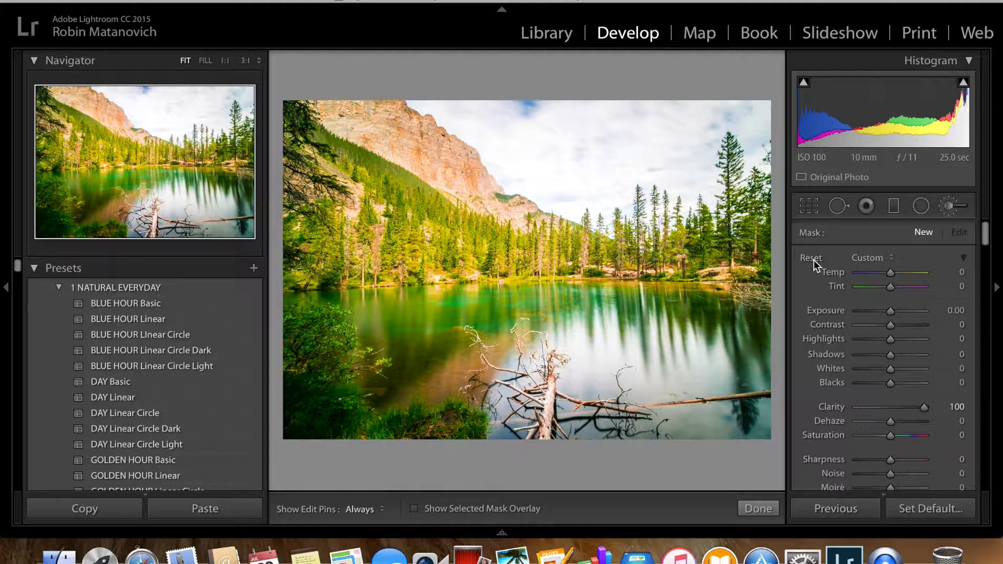
{"action": "left_click", "coordinate": [813, 260]}
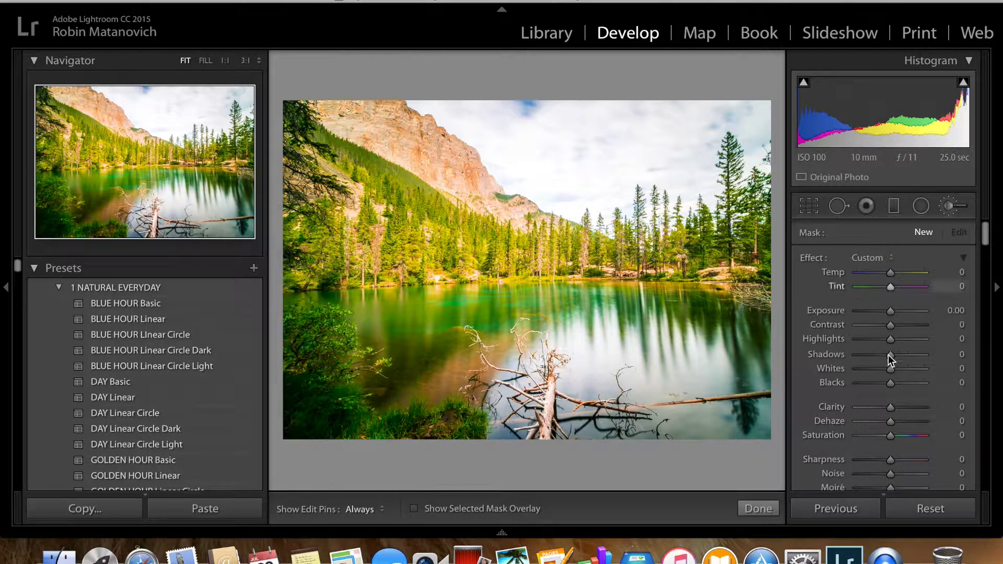
{"action": "scroll", "coordinate": [908, 313], "scroll_direction": "down", "scroll_amount": 3}
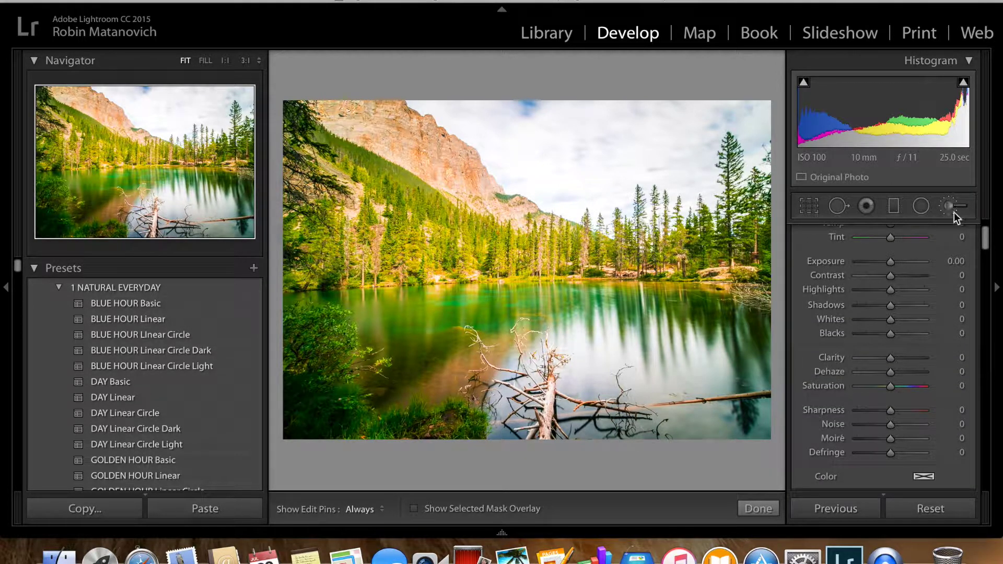
{"action": "left_click_drag", "start_coordinate": [915, 357], "coordinate": [918, 356]}
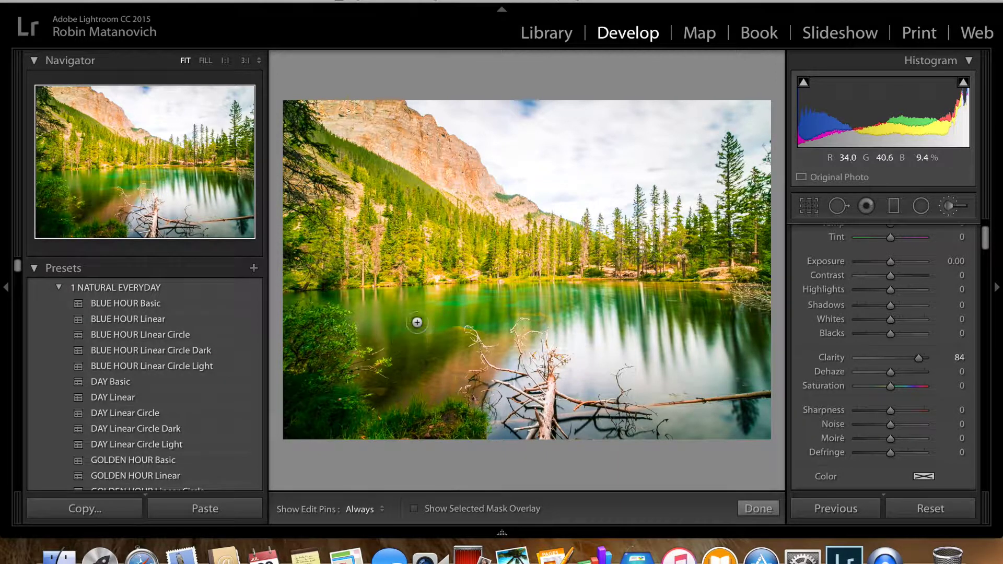
Apply the Clarity adjustment brush to the rocky mountainside, toggling the visibility of the edit pins
{"action": "key", "text": "h"}
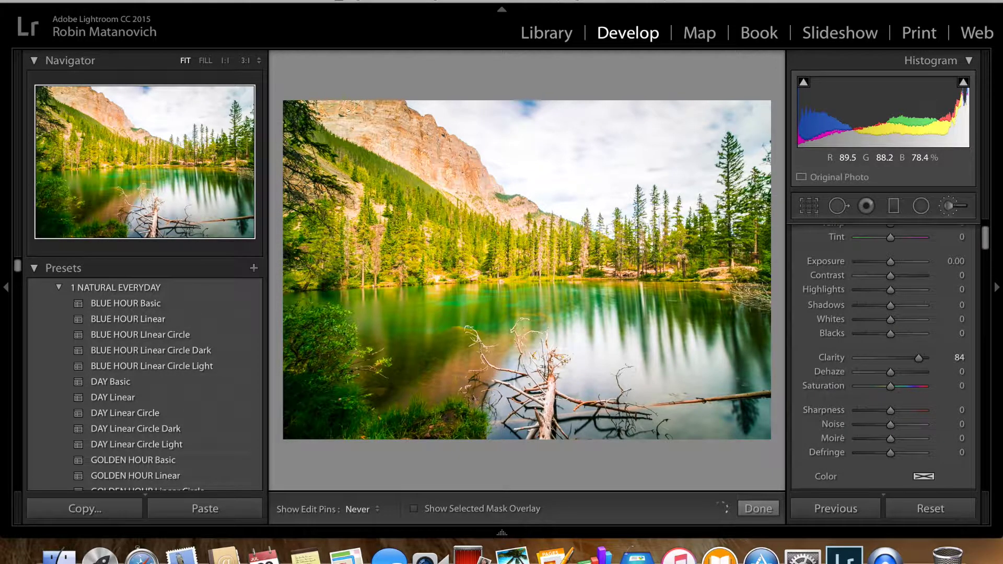
{"action": "key", "text": "h"}
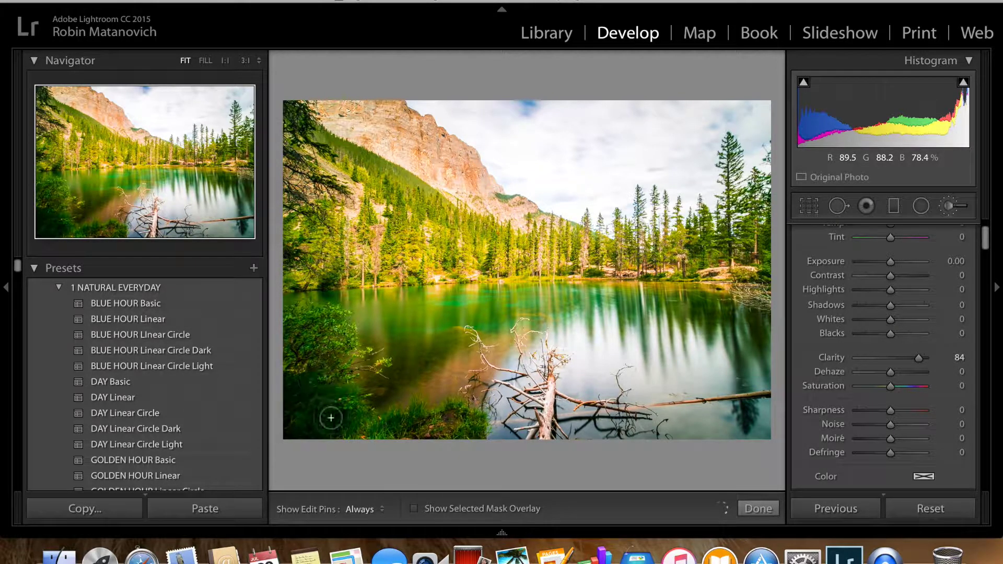
{"action": "key", "text": "h"}
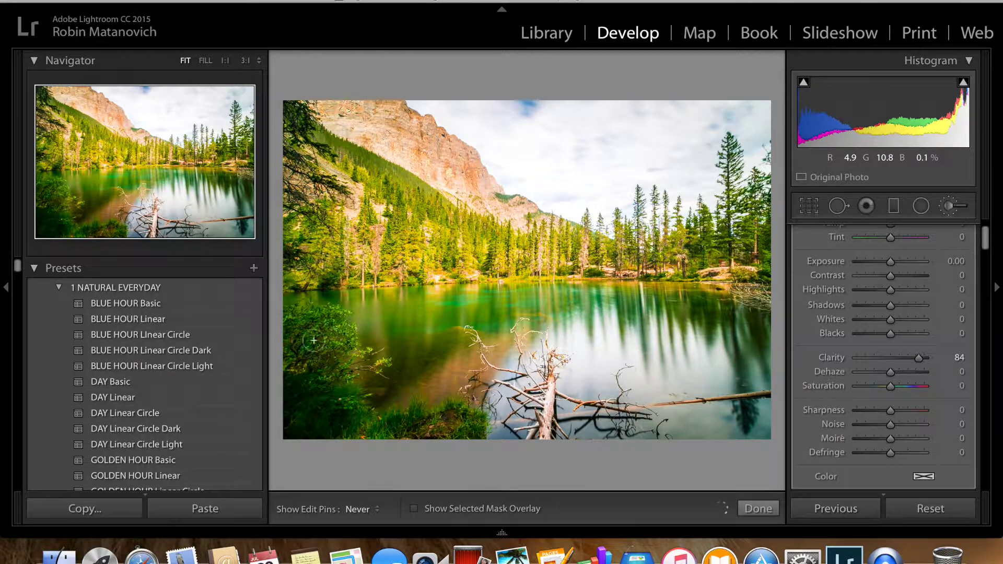
{"action": "key", "text": "h"}
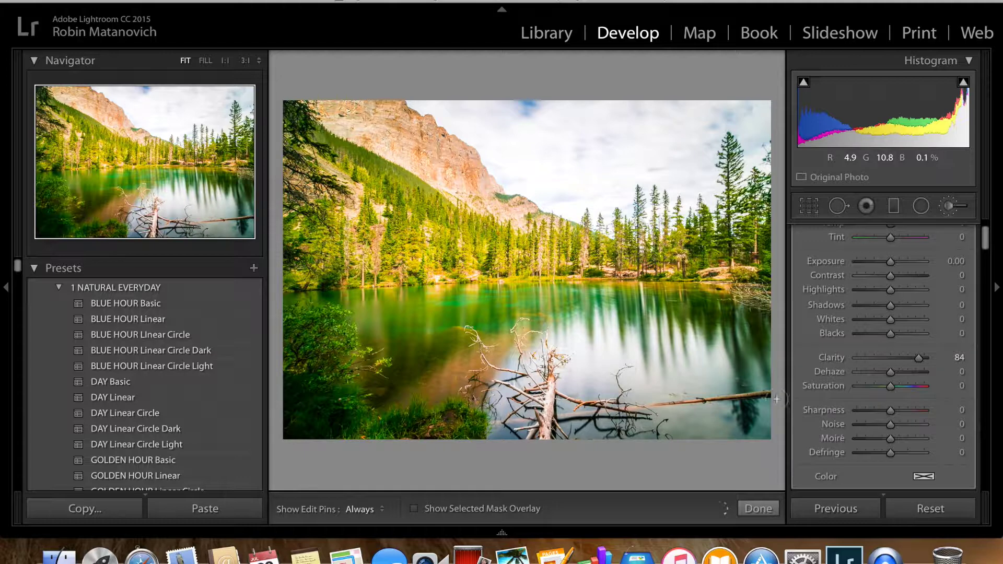
{"action": "left_click", "coordinate": [342, 122]}
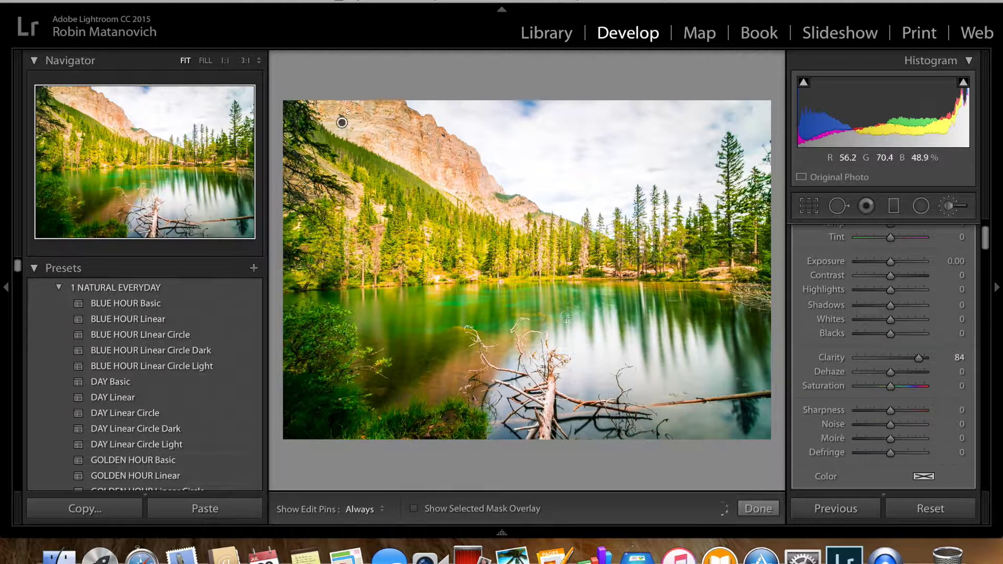
{"action": "key", "text": "h"}
{"action": "key", "text": "h"}
{"action": "scroll", "coordinate": [849, 405], "scroll_direction": "down", "scroll_amount": 3}
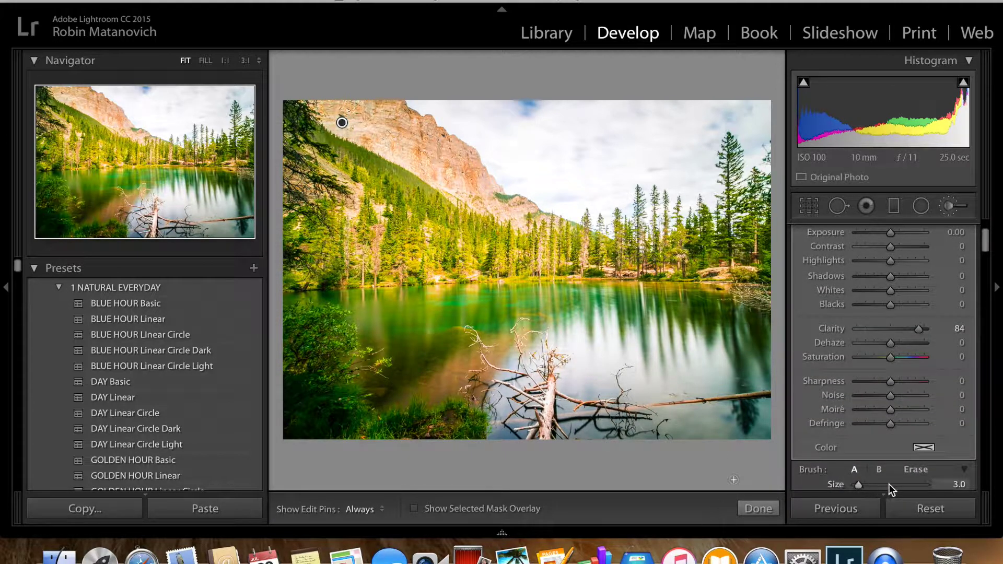
{"action": "key", "text": "h"}
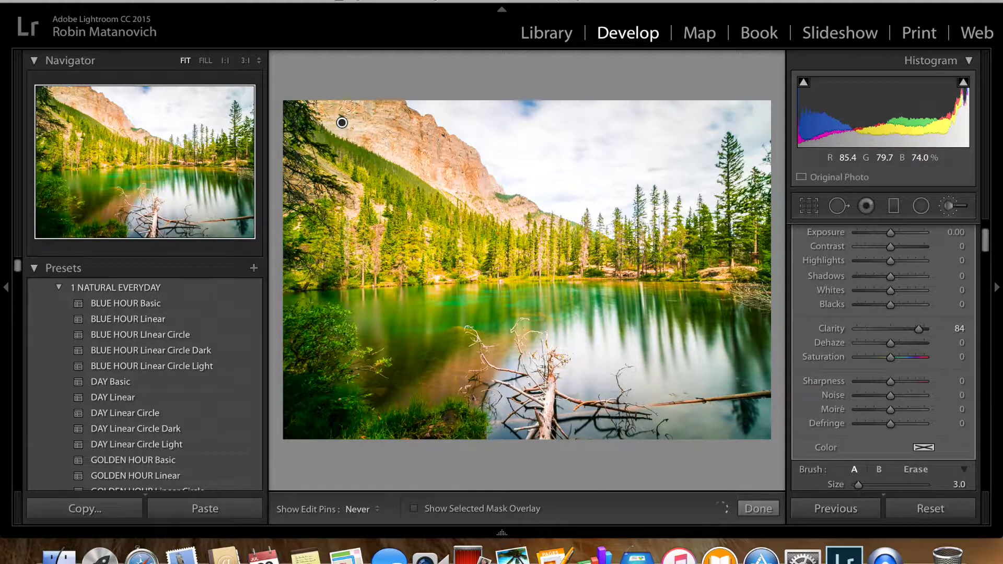
{"action": "key", "text": "h"}
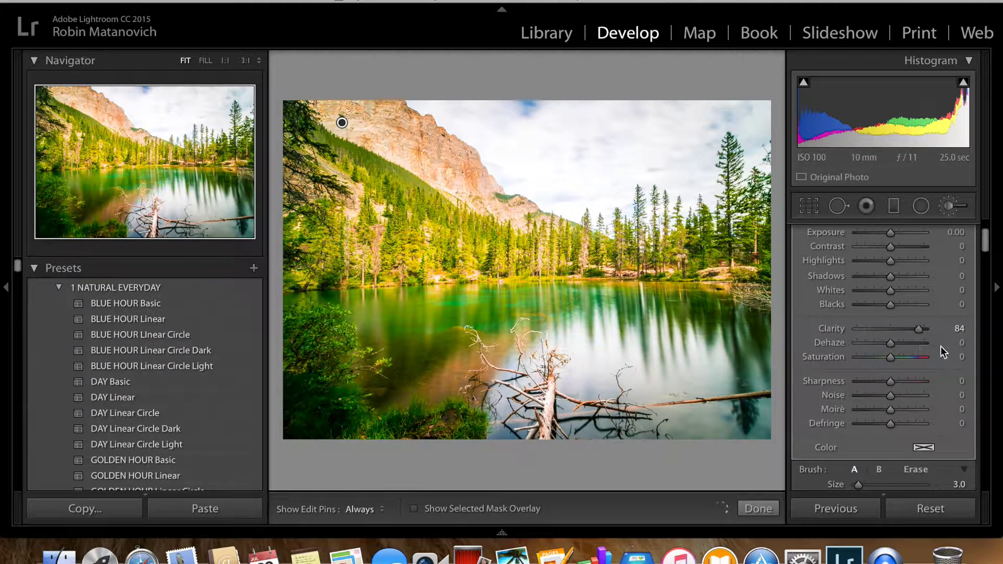
Set the mountainside brush adjustment's Contrast to 21 and finish the brush edit
{"action": "scroll", "coordinate": [984, 248], "scroll_direction": "up", "scroll_amount": 1}
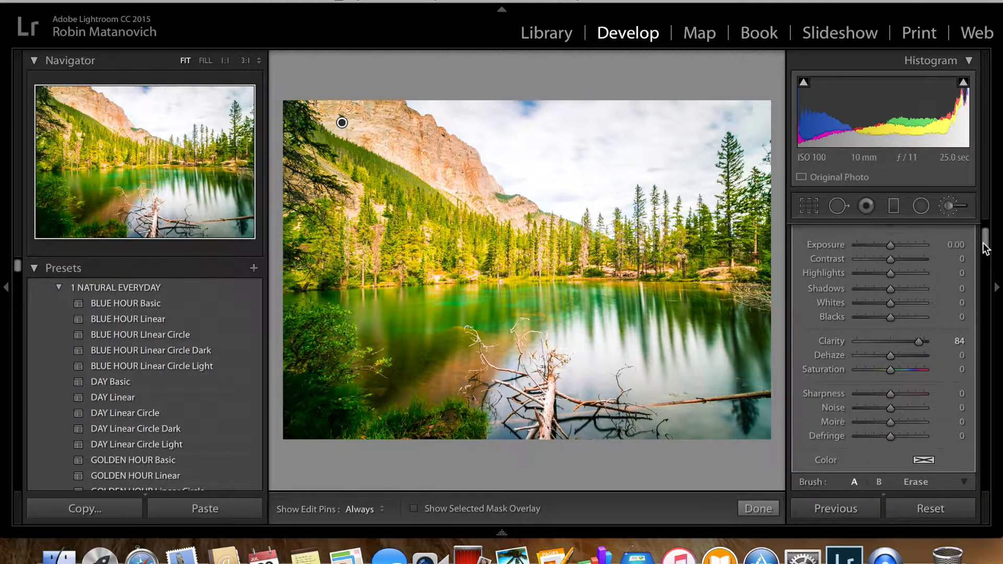
{"action": "left_click", "coordinate": [892, 258]}
{"action": "left_click", "coordinate": [899, 259]}
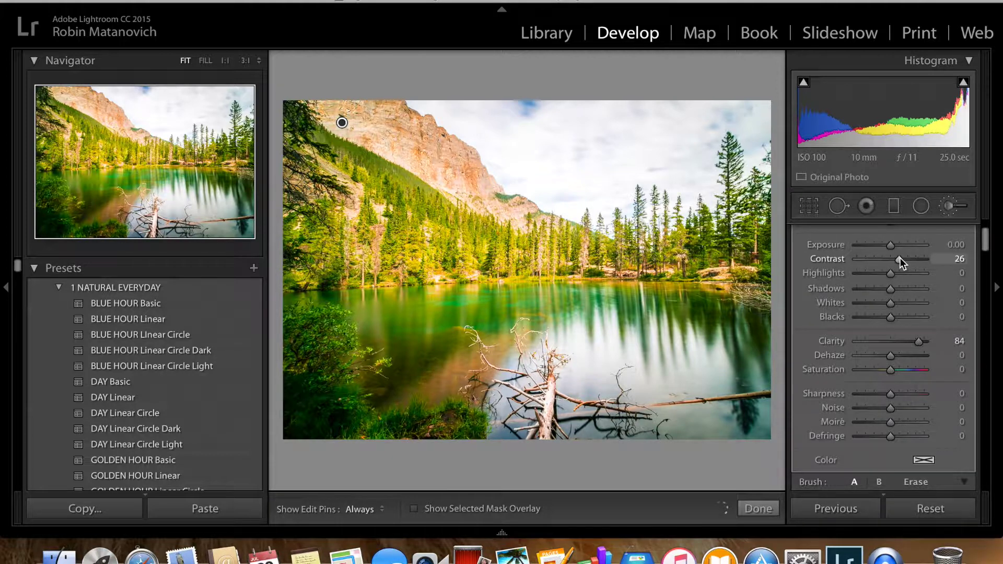
{"action": "left_click_drag", "start_coordinate": [900, 258], "coordinate": [894, 259]}
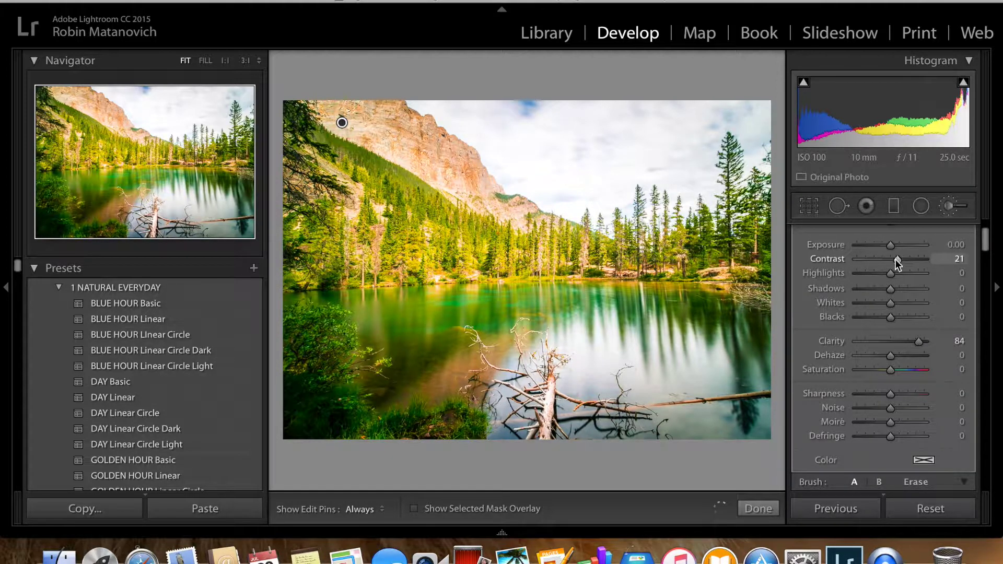
{"action": "left_click", "coordinate": [764, 509]}
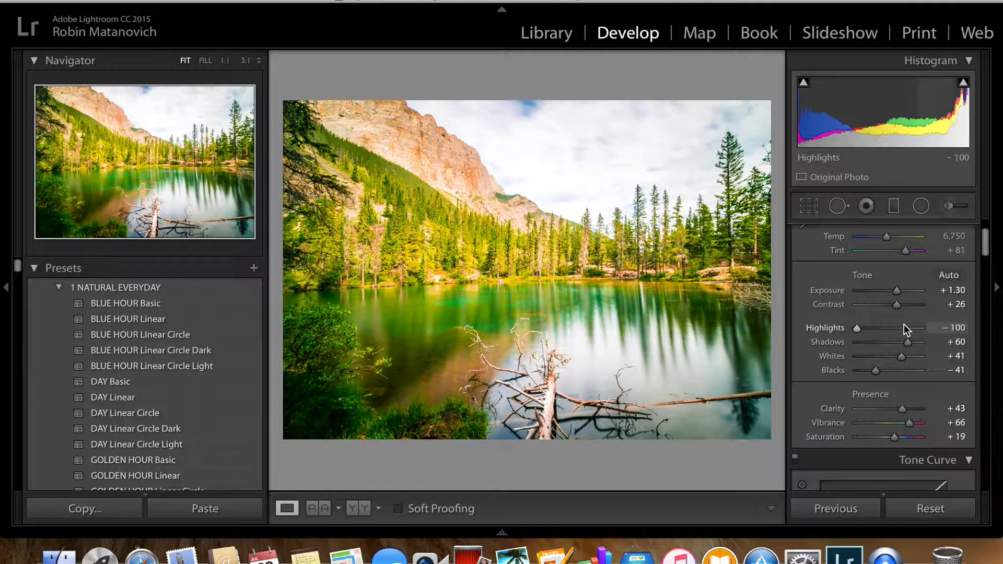
Compare the edited photo with its unedited version and review its tone settings, tone curve and crop
{"action": "key", "text": "backslash"}
{"action": "key", "text": "backslash"}
{"action": "scroll", "coordinate": [897, 279], "scroll_direction": "down", "scroll_amount": 3}
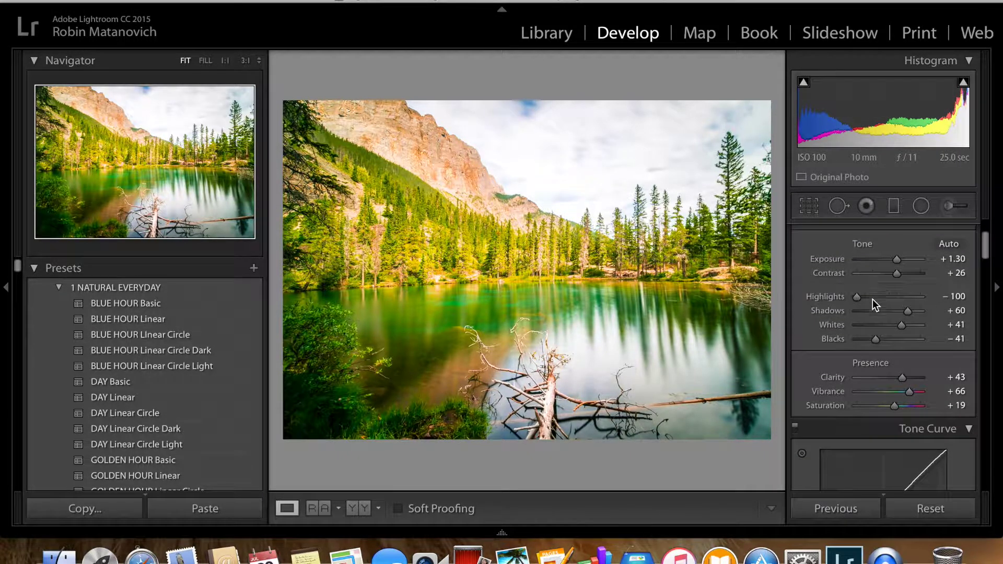
{"action": "scroll", "coordinate": [898, 345], "scroll_direction": "down", "scroll_amount": 1}
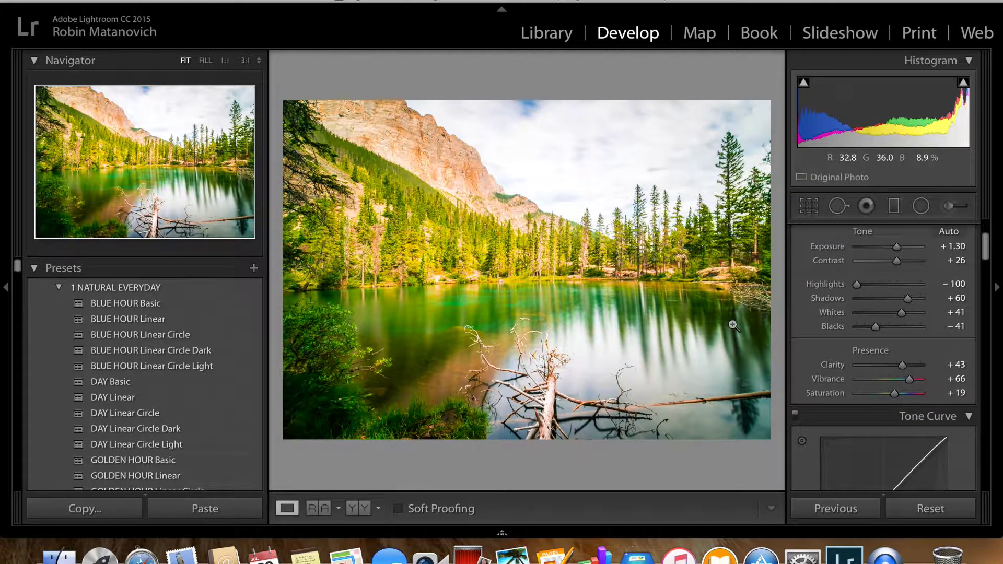
{"action": "scroll", "coordinate": [909, 361], "scroll_direction": "down", "scroll_amount": 10}
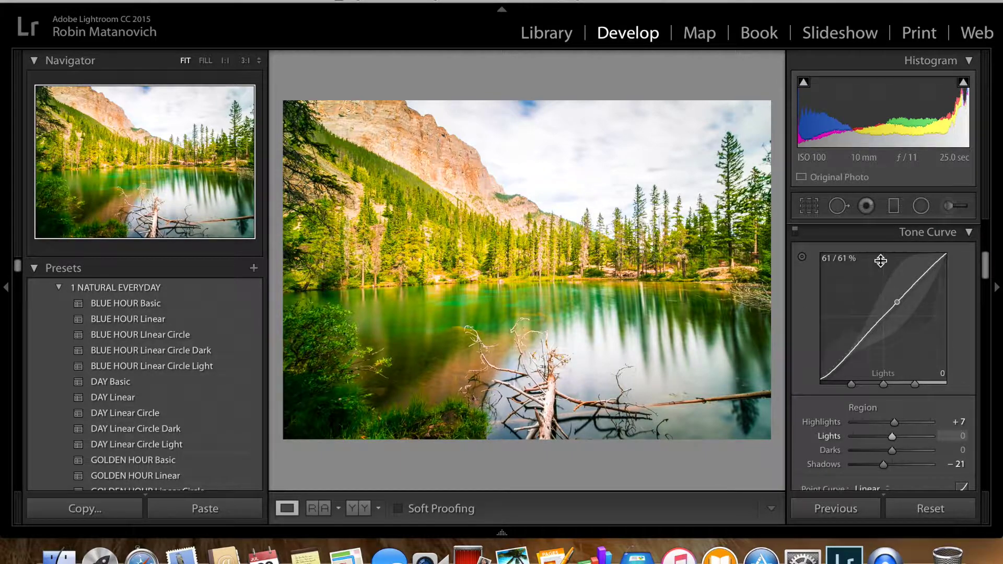
{"action": "left_click", "coordinate": [813, 207]}
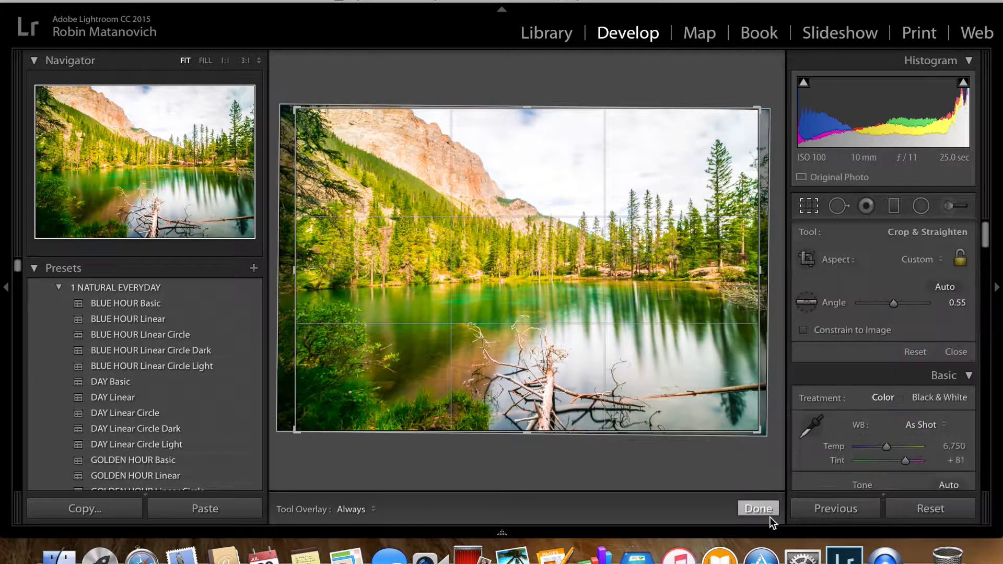
{"action": "left_click", "coordinate": [757, 508]}
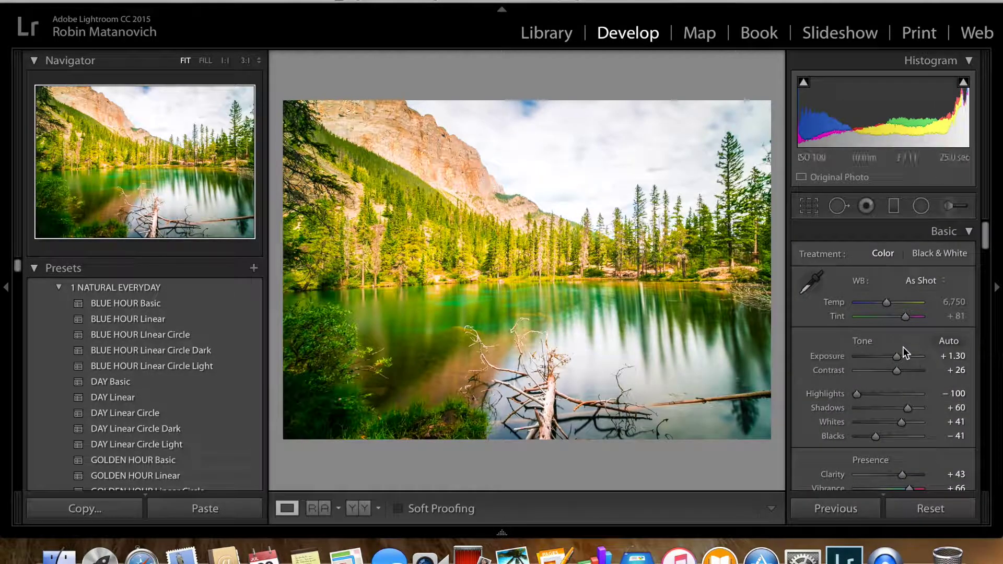
Try a global Exposure of +1.05 and settle on +1.15
{"action": "left_click_drag", "start_coordinate": [896, 359], "coordinate": [896, 358]}
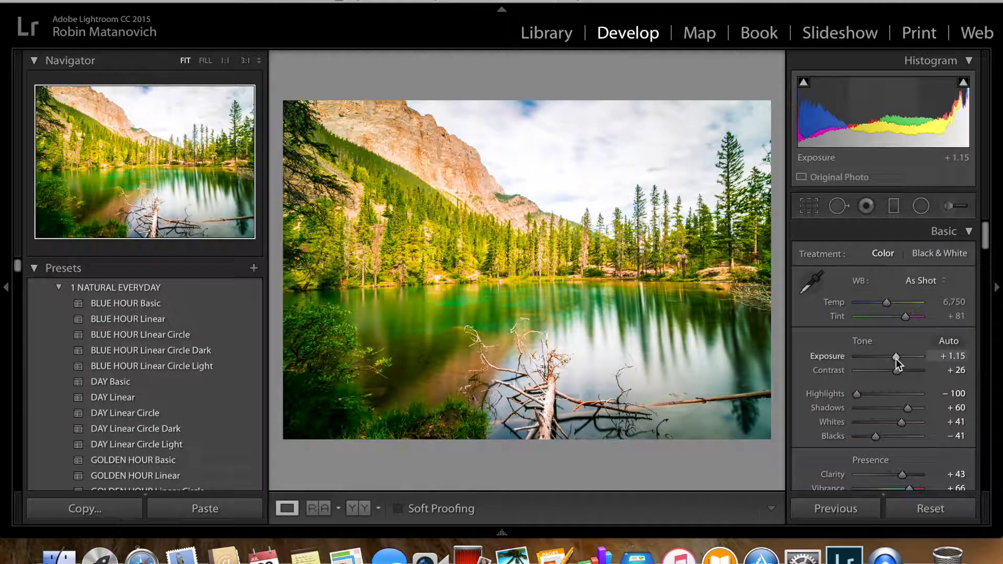
{"action": "left_click_drag", "start_coordinate": [895, 358], "coordinate": [895, 360]}
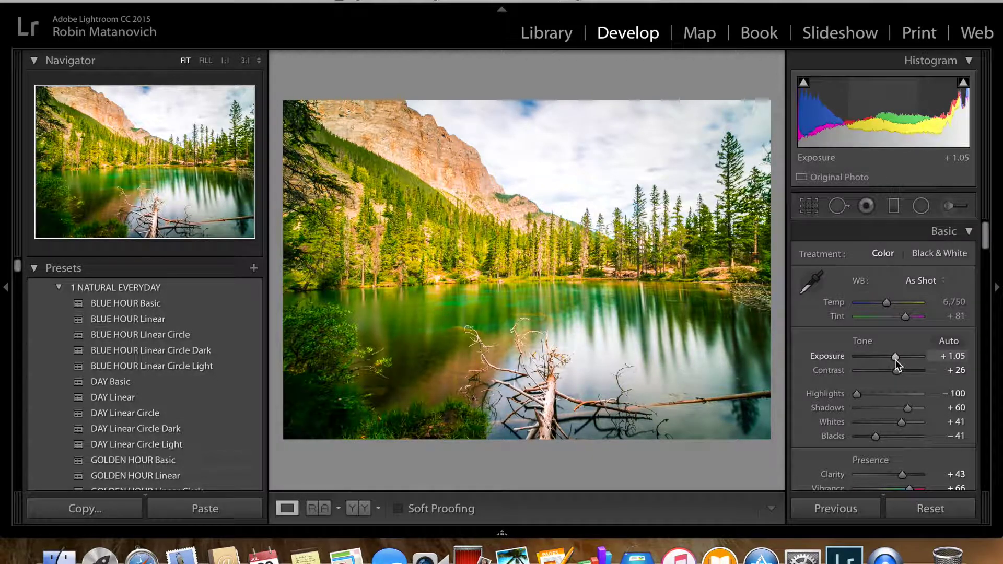
{"action": "left_click_drag", "start_coordinate": [895, 360], "coordinate": [894, 360]}
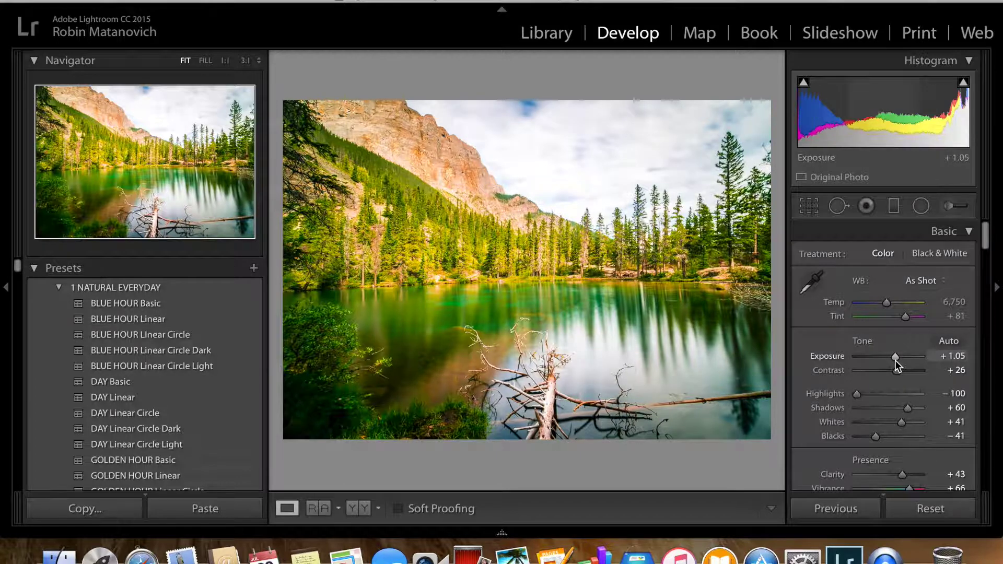
{"action": "left_click_drag", "start_coordinate": [895, 359], "coordinate": [897, 358]}
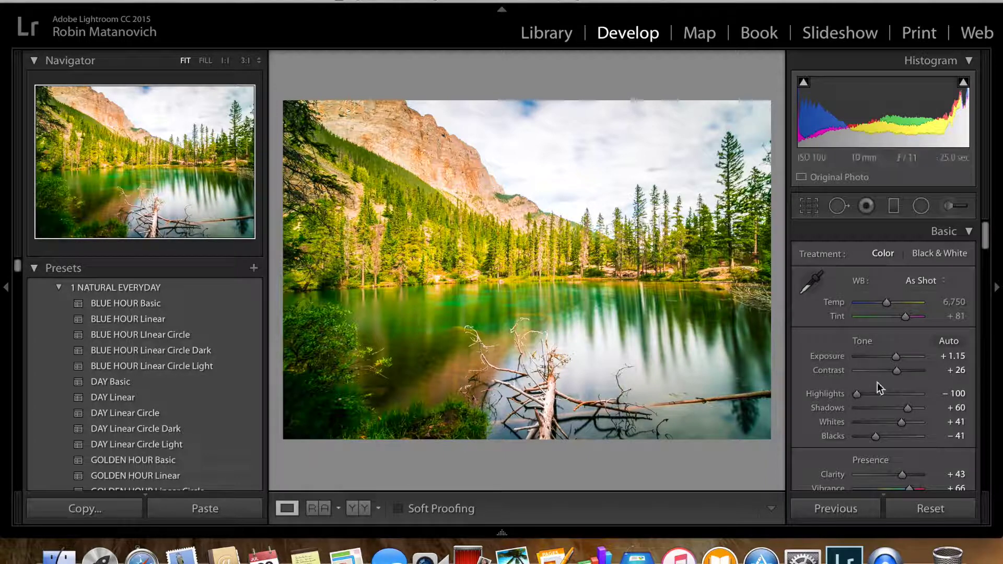
Review the photo's Presence, Tone Curve and HSL settings
{"action": "scroll", "coordinate": [894, 351], "scroll_direction": "down", "scroll_amount": 3}
{"action": "scroll", "coordinate": [893, 352], "scroll_direction": "down", "scroll_amount": 10}
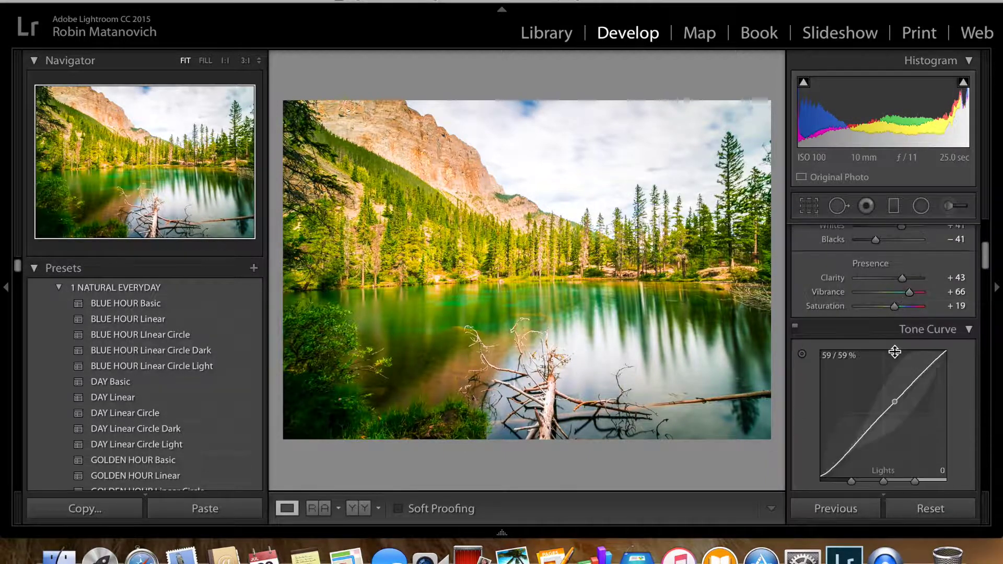
{"action": "scroll", "coordinate": [894, 351], "scroll_direction": "down", "scroll_amount": 3}
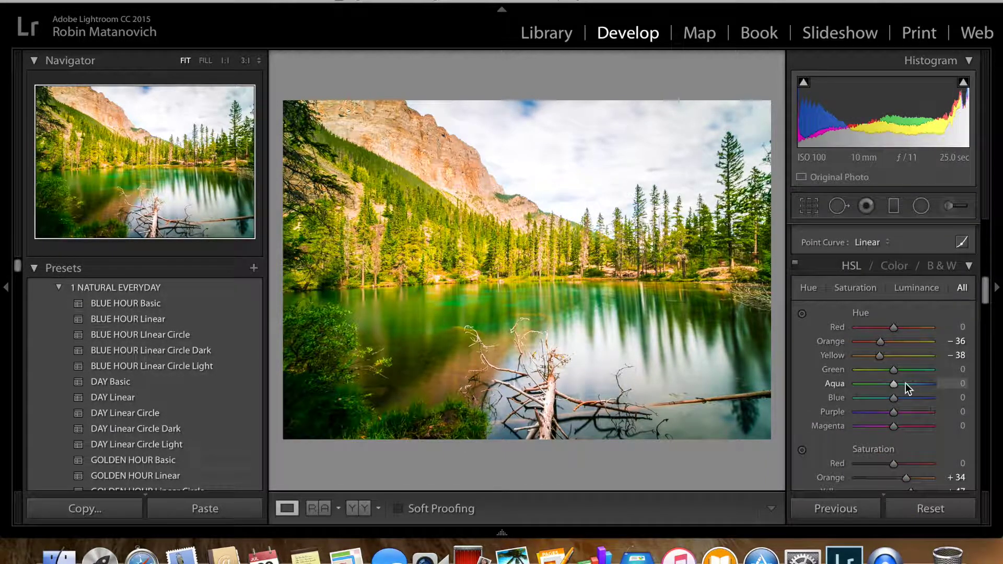